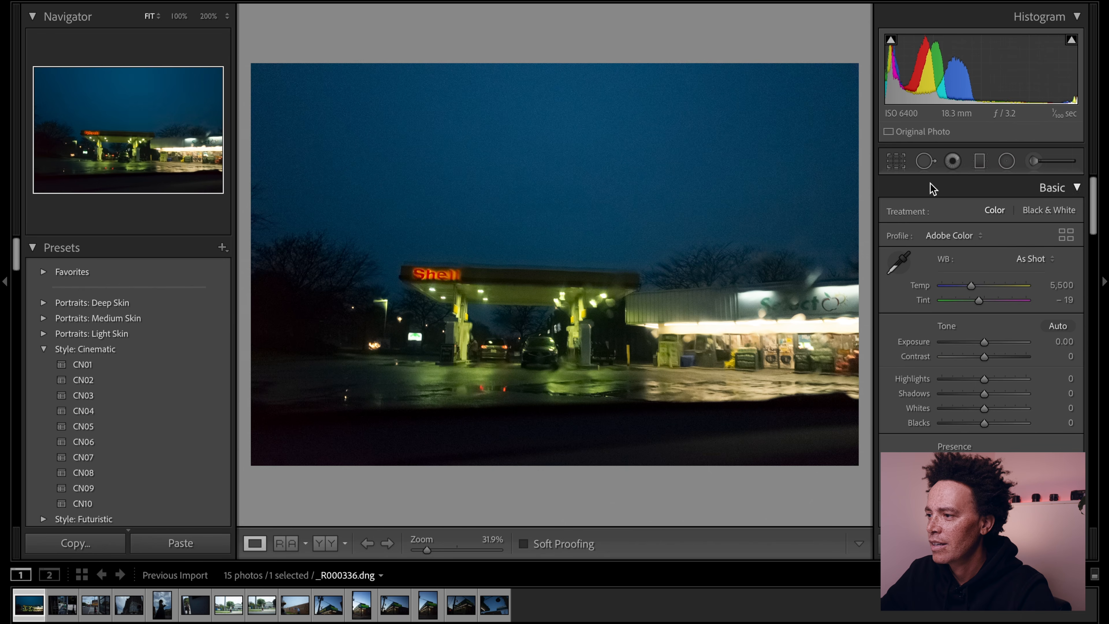
- Crop the gas station photo at a 2 x 3 / 4 x 6 ratio, cutting away the dark strip along its lower edge
click(903, 161)
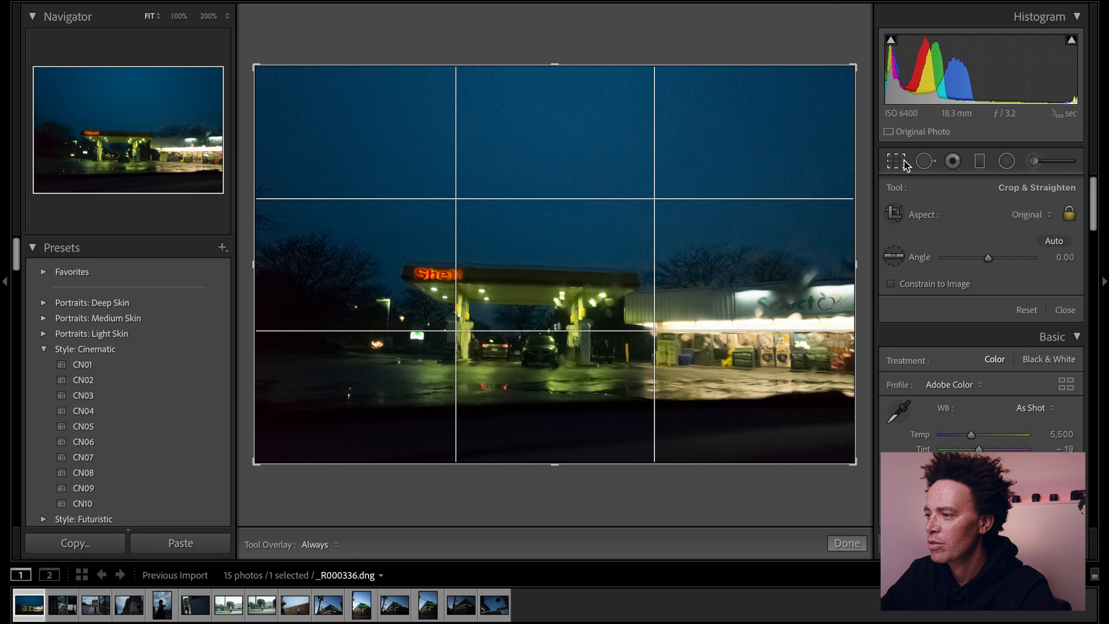
click(1029, 215)
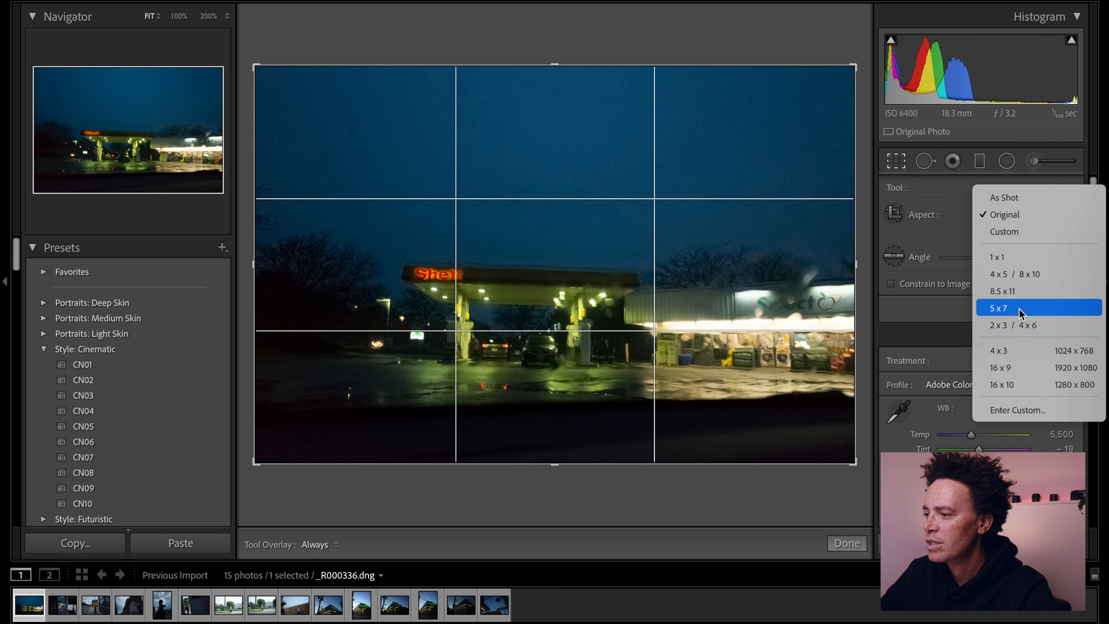
click(1019, 326)
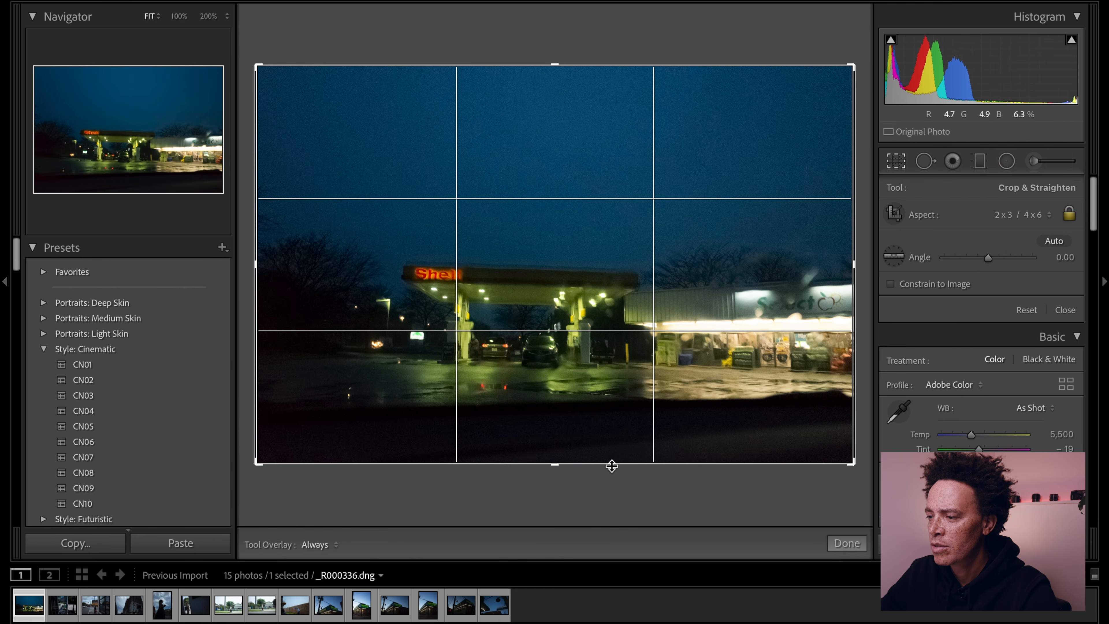
drag(610, 463, 613, 430)
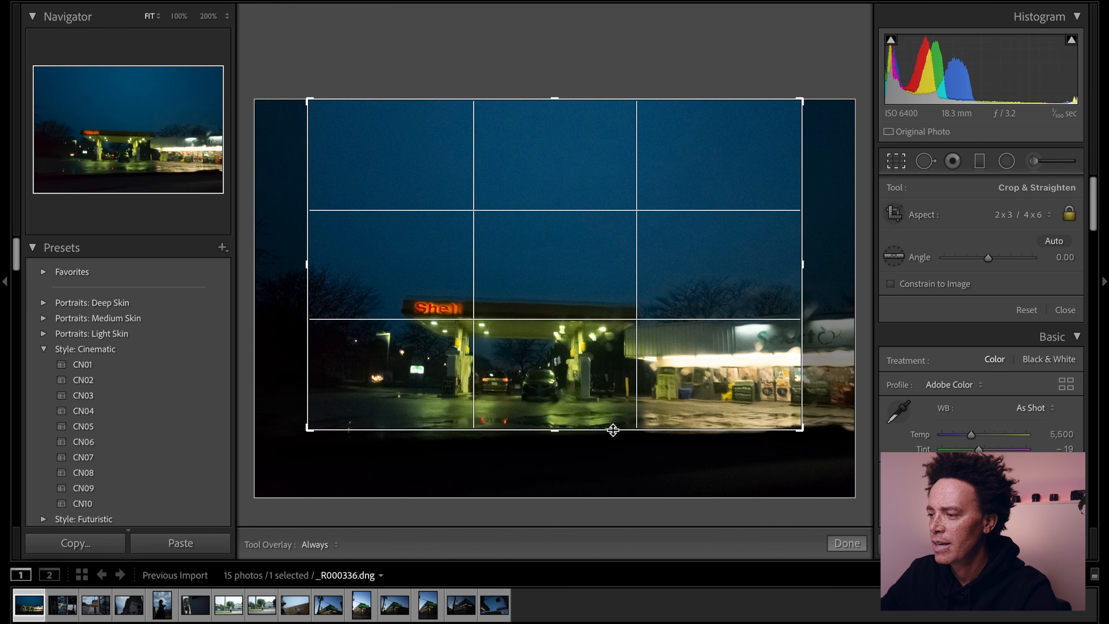
- Change the crop ratio to 16 x 9, widen the frame over the station and storefront, and reposition the photo within it
click(1025, 215)
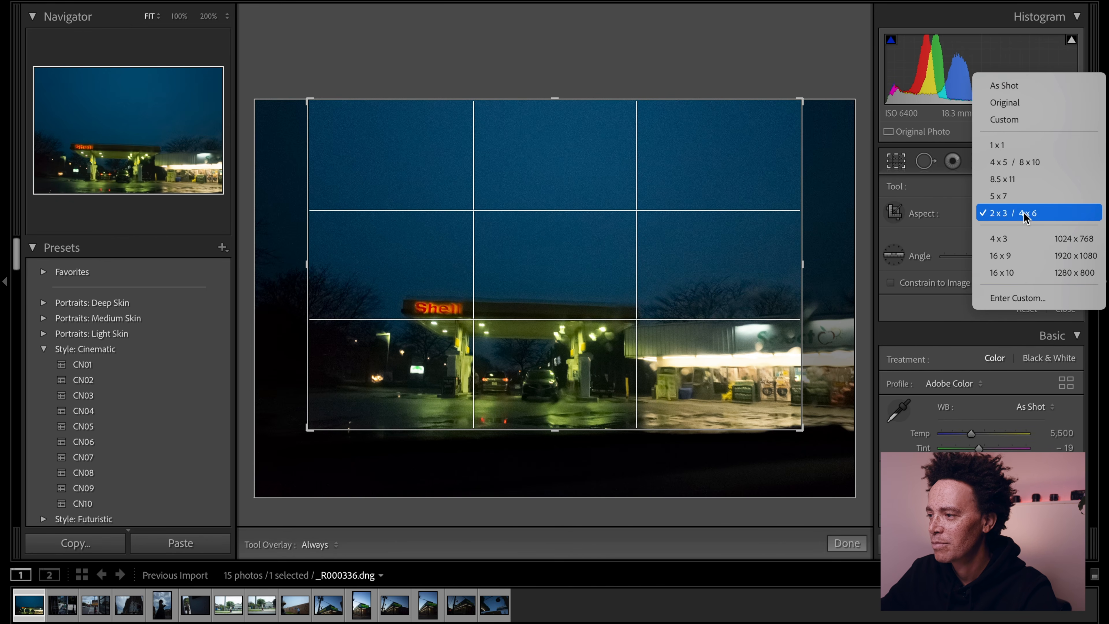
click(1024, 262)
drag(801, 289, 846, 281)
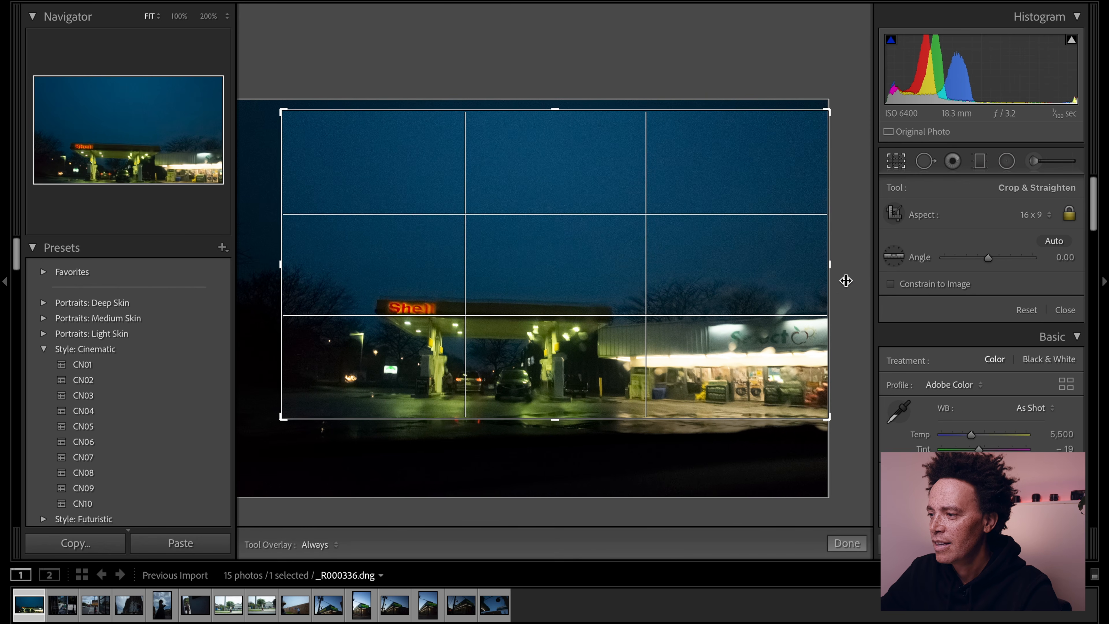
drag(280, 258, 234, 260)
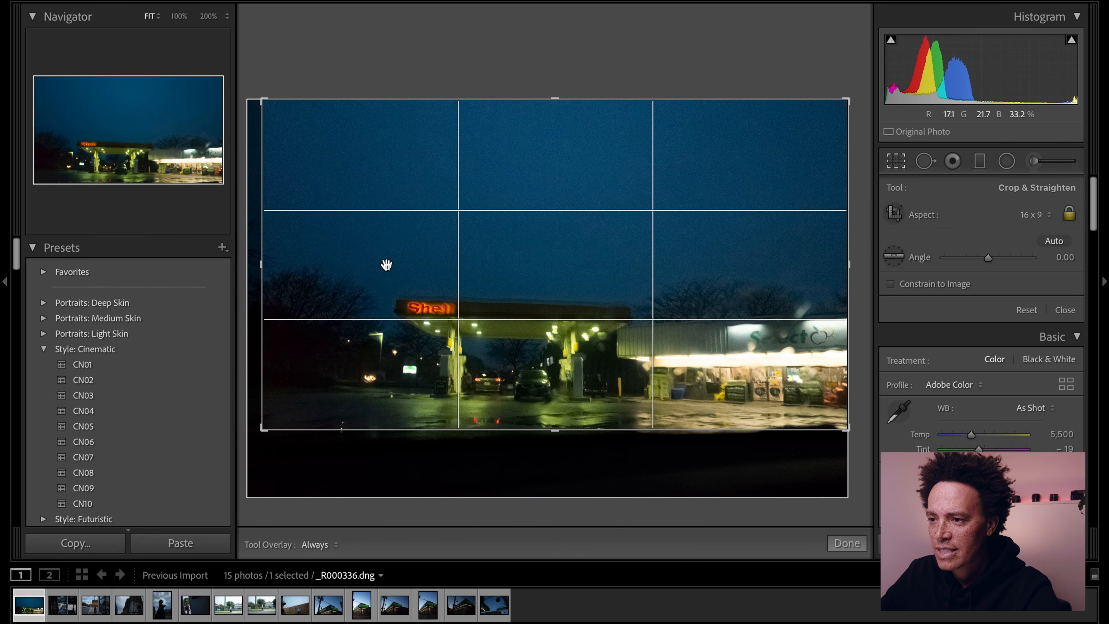
drag(507, 287, 507, 284)
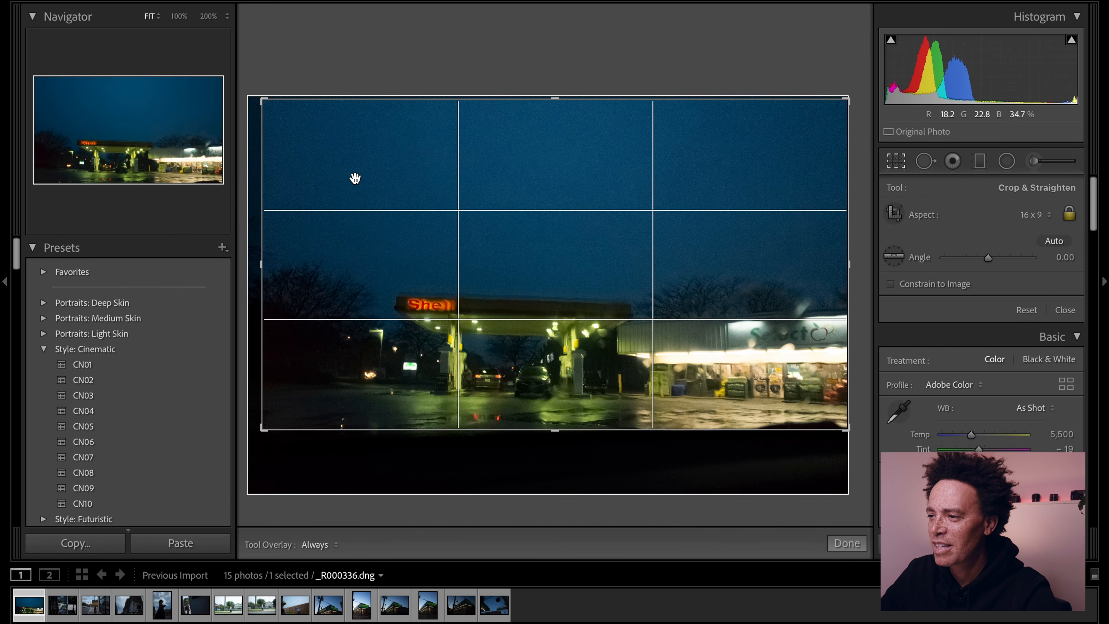
- Straighten the photo to an angle of -1.12, tighten the crop slightly around the station, and apply it
drag(656, 62, 667, 34)
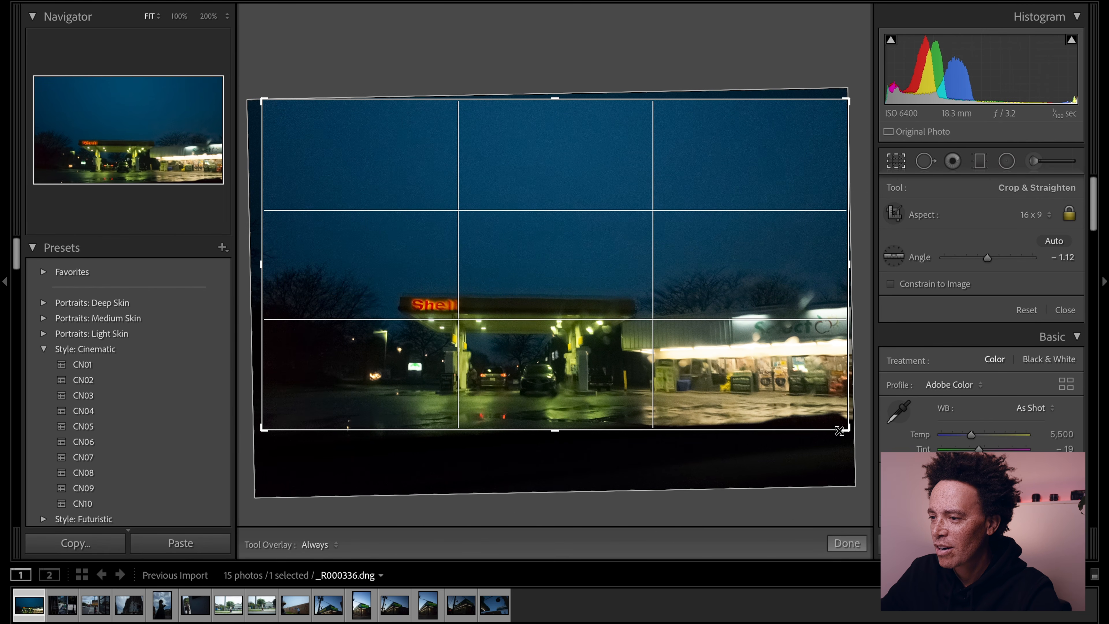
drag(839, 431, 830, 422)
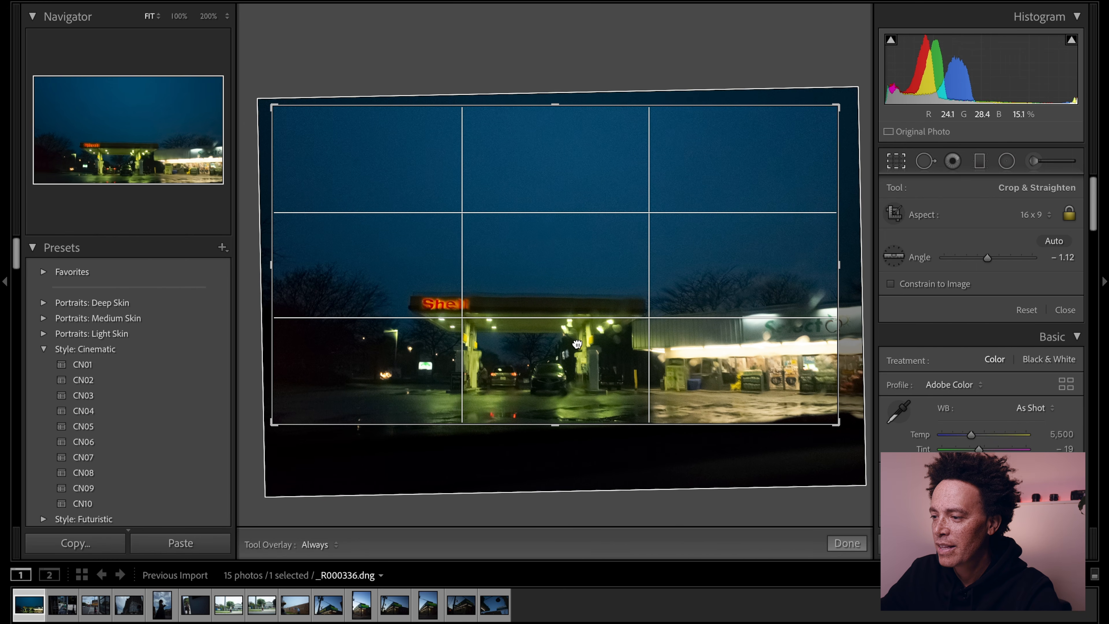
key(Return)
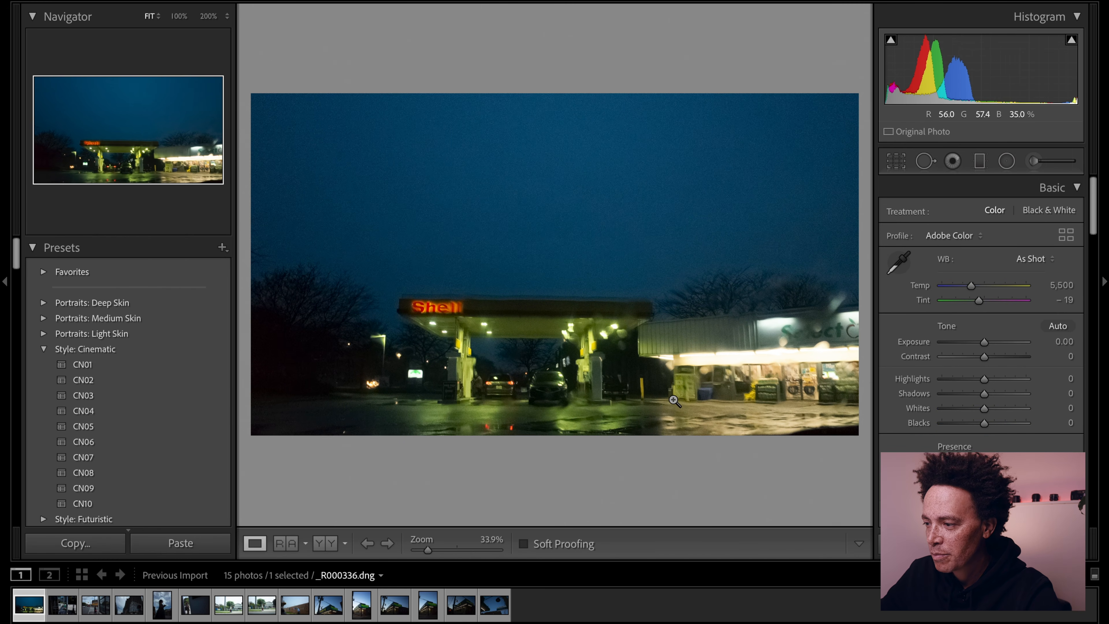
key(r)
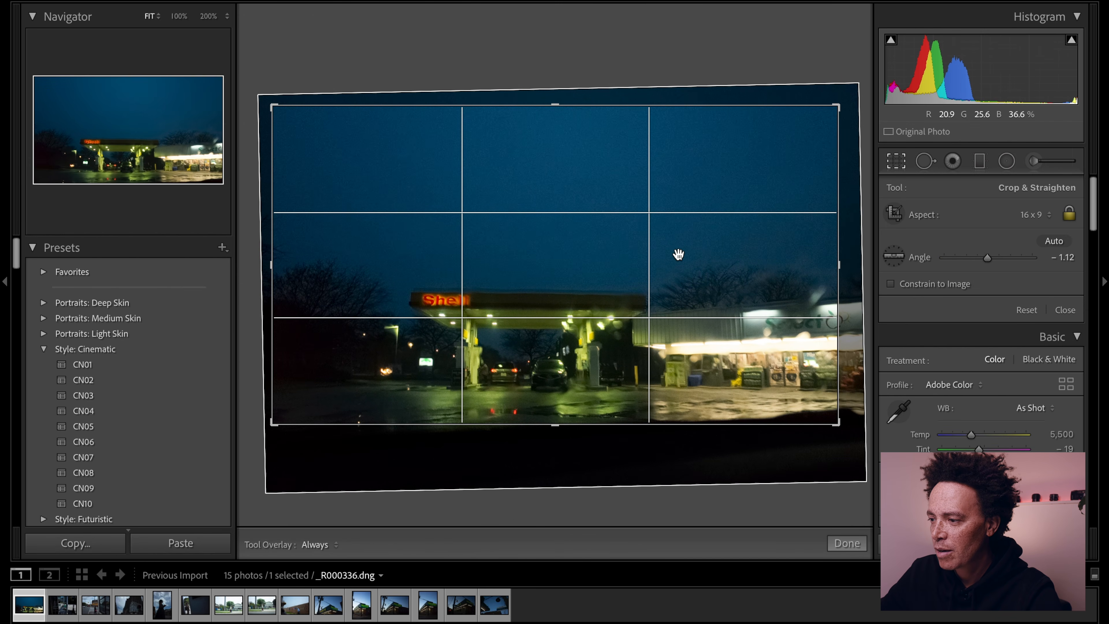
key(Return)
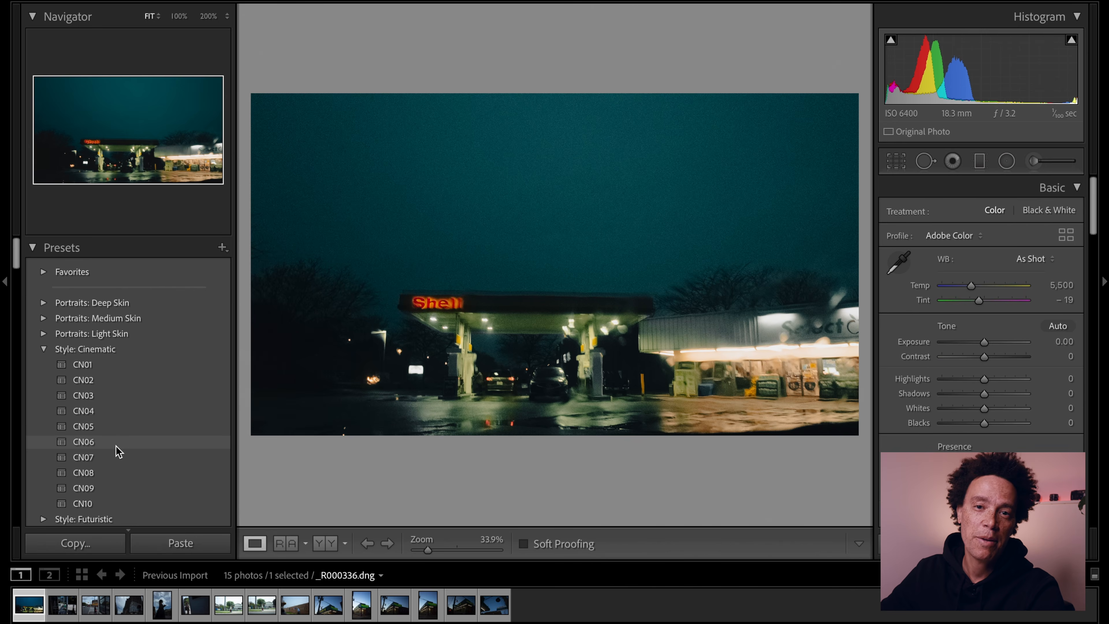
- Apply the CN08 cinematic preset, with Clarity lowered to -28 and Dehaze to -11
click(117, 473)
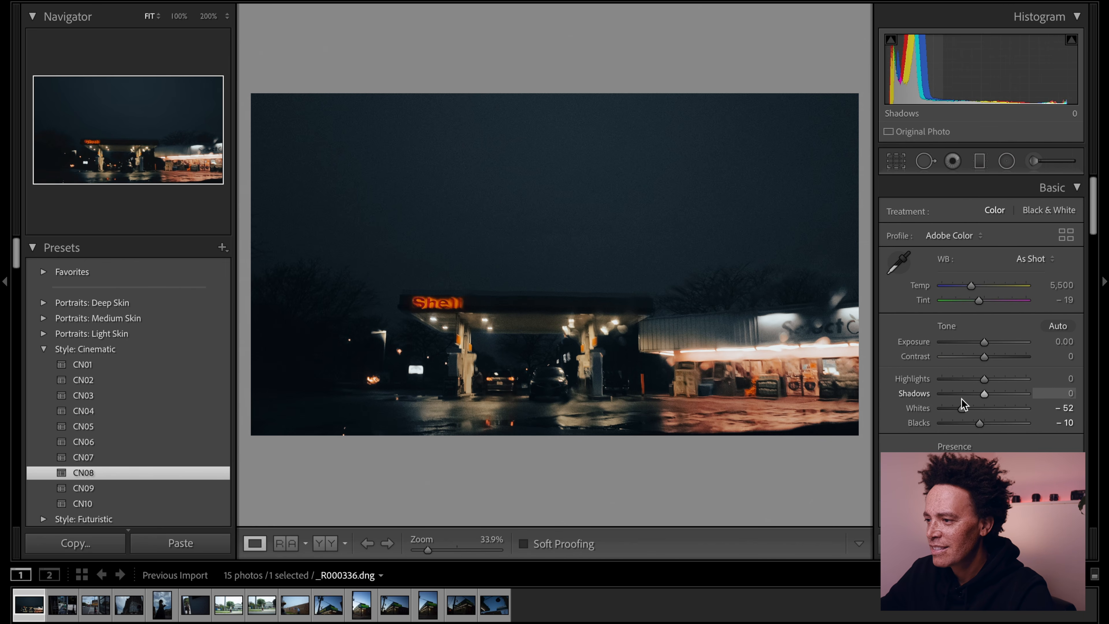
scroll(979, 410, down, 5)
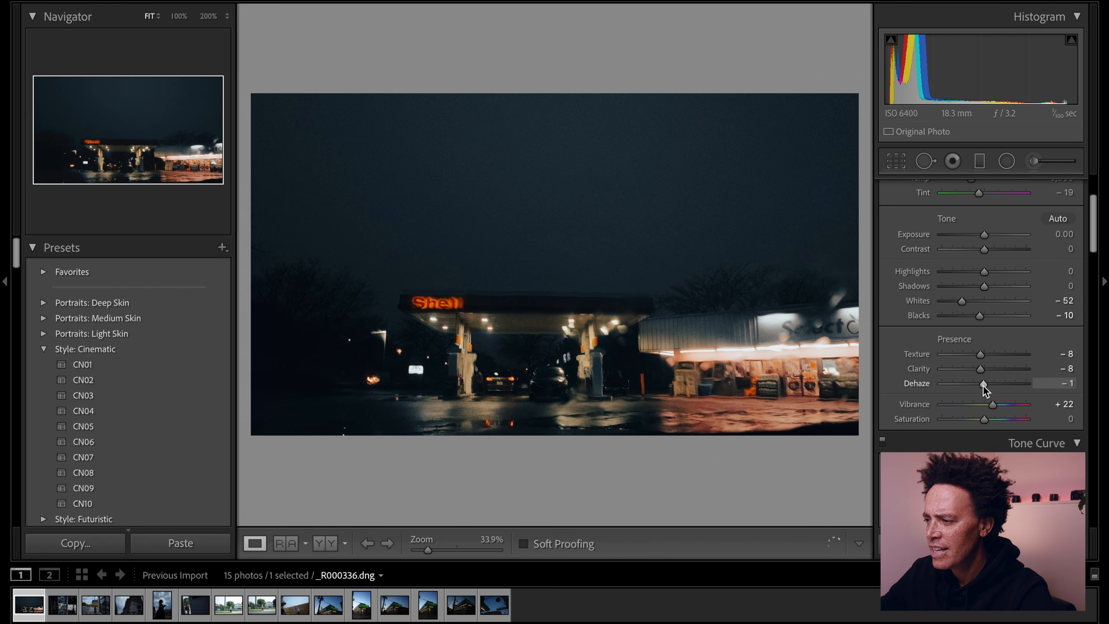
drag(981, 389, 970, 373)
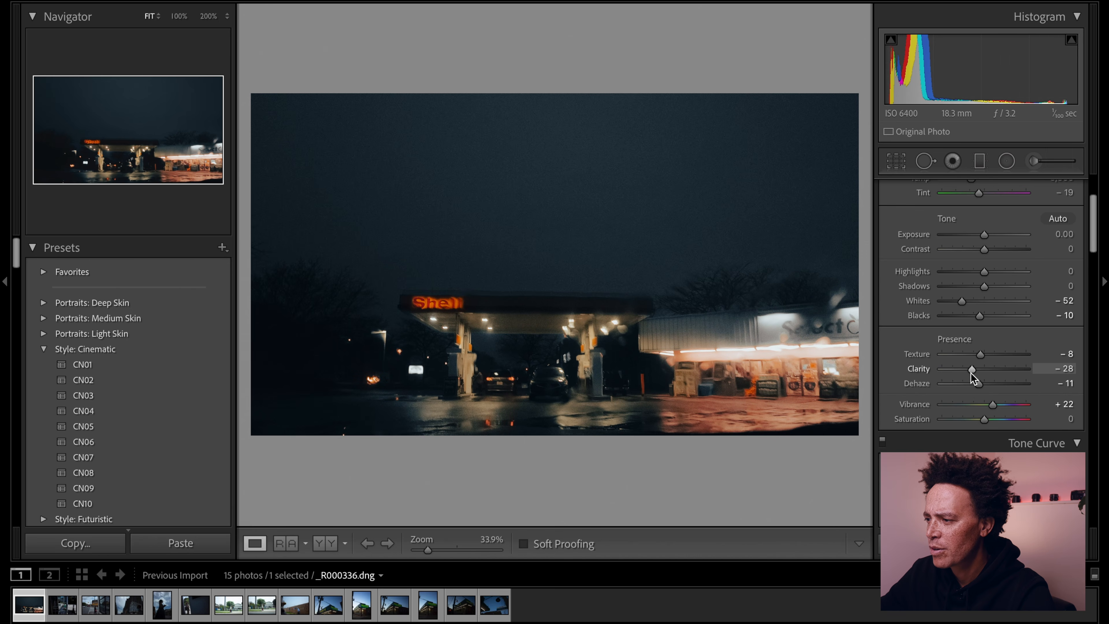
- Soften the photo to Texture -18 and Dehaze -22 while inspecting the storefront detail at 200%
click(683, 344)
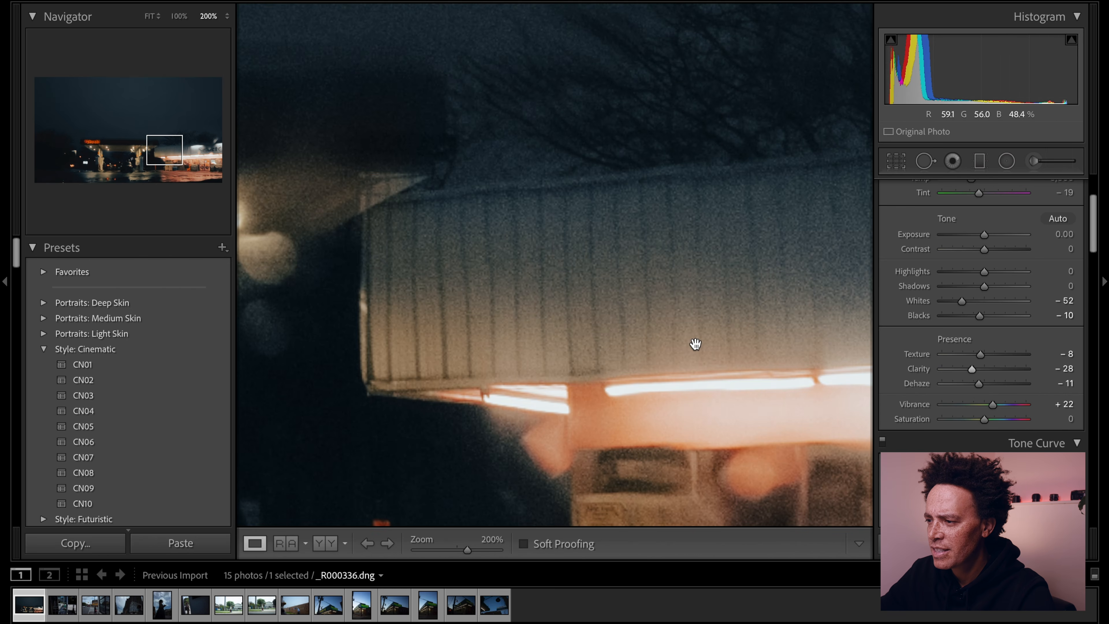
scroll(716, 393, down, 3)
scroll(705, 401, right, 5)
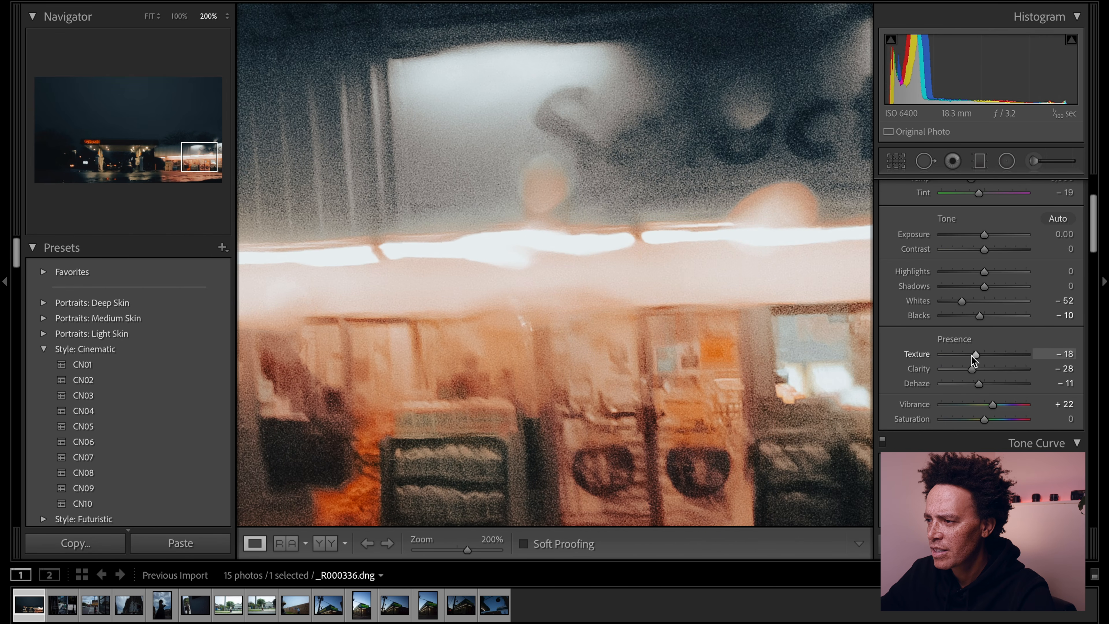
drag(983, 386, 974, 384)
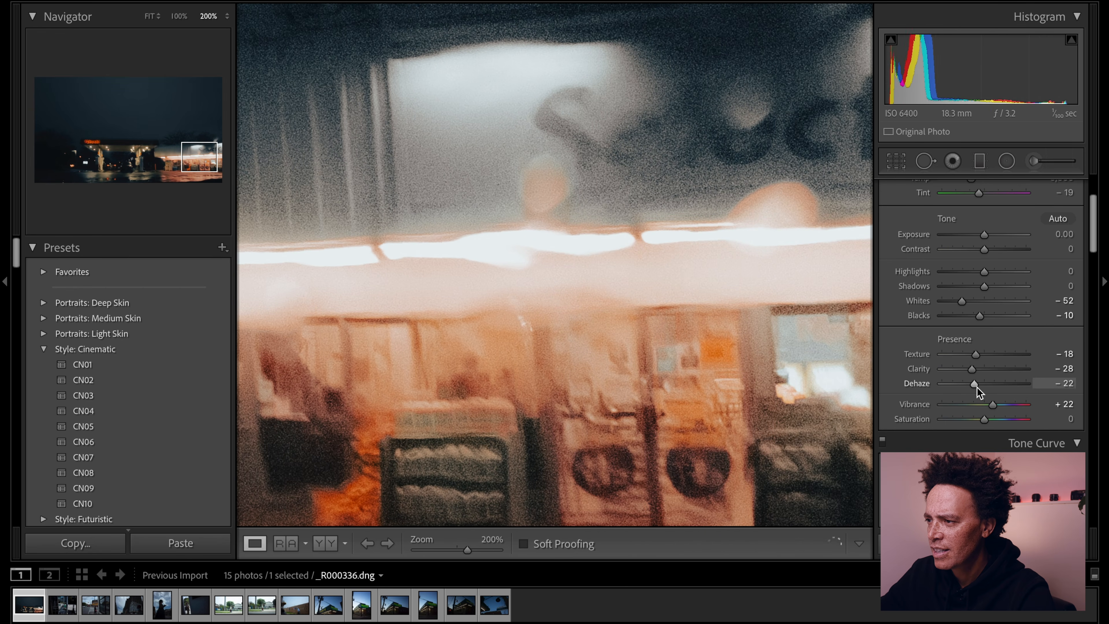
click(682, 336)
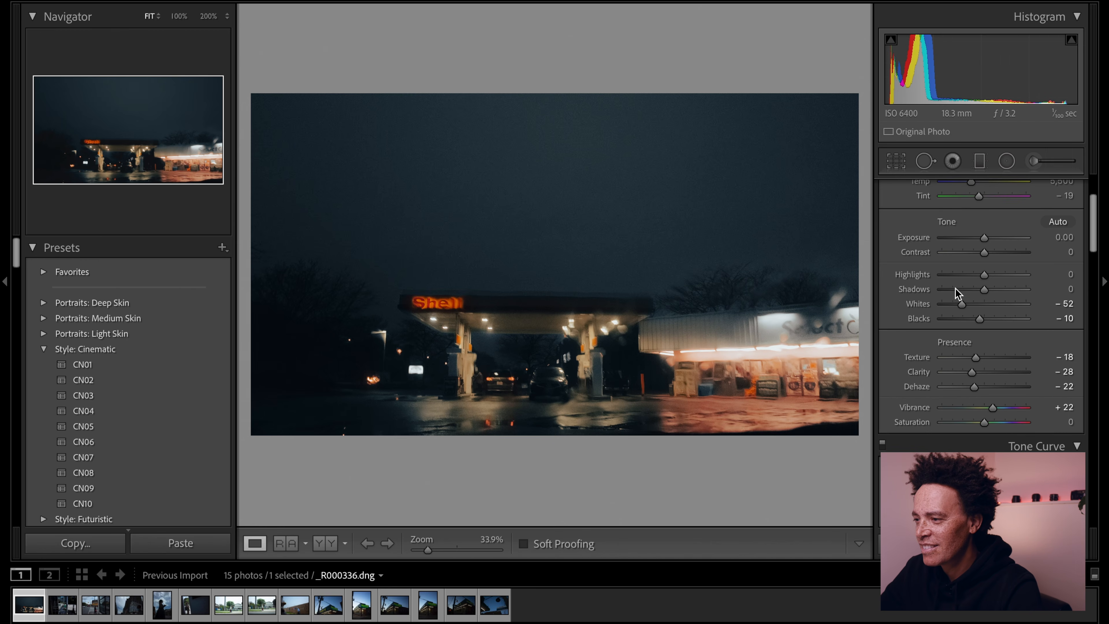
- Adjust the photo's tone to Exposure +0.25, Highlights -54 and Whites -63
scroll(956, 293, up, 5)
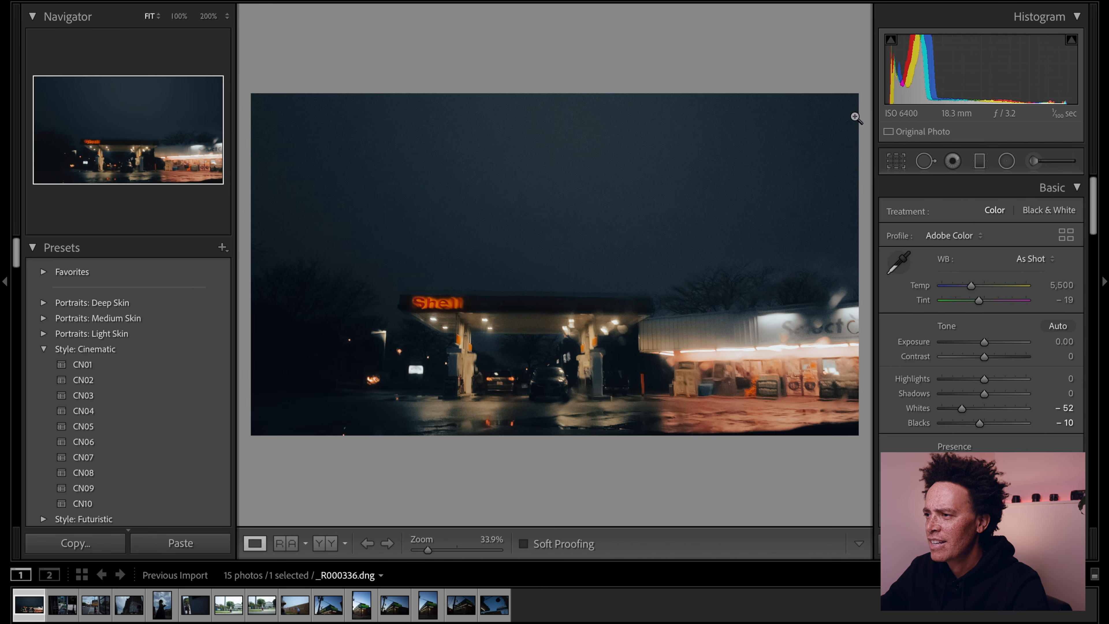
drag(983, 347, 958, 412)
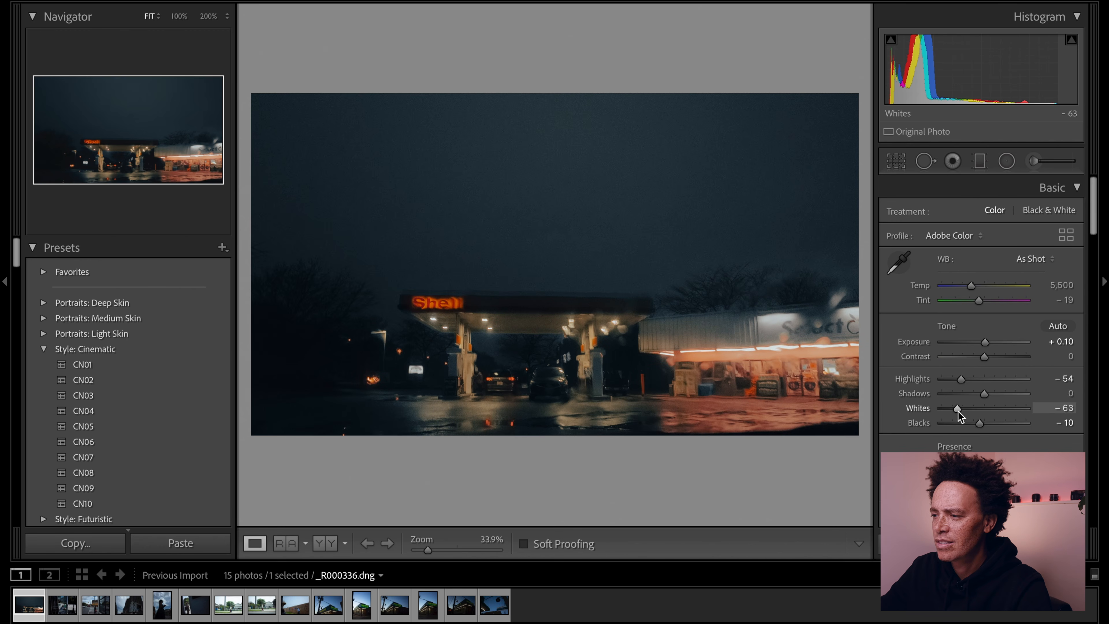
drag(985, 343, 986, 343)
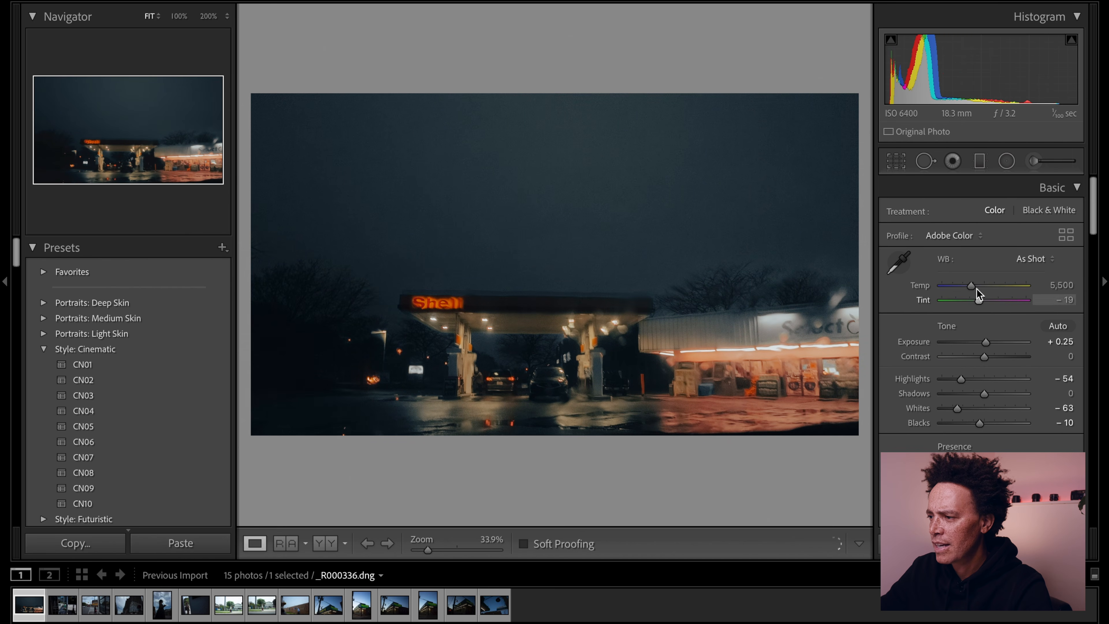
- Cool the white balance to a temperature of 5,191 and raise Contrast to +32
drag(970, 288, 977, 289)
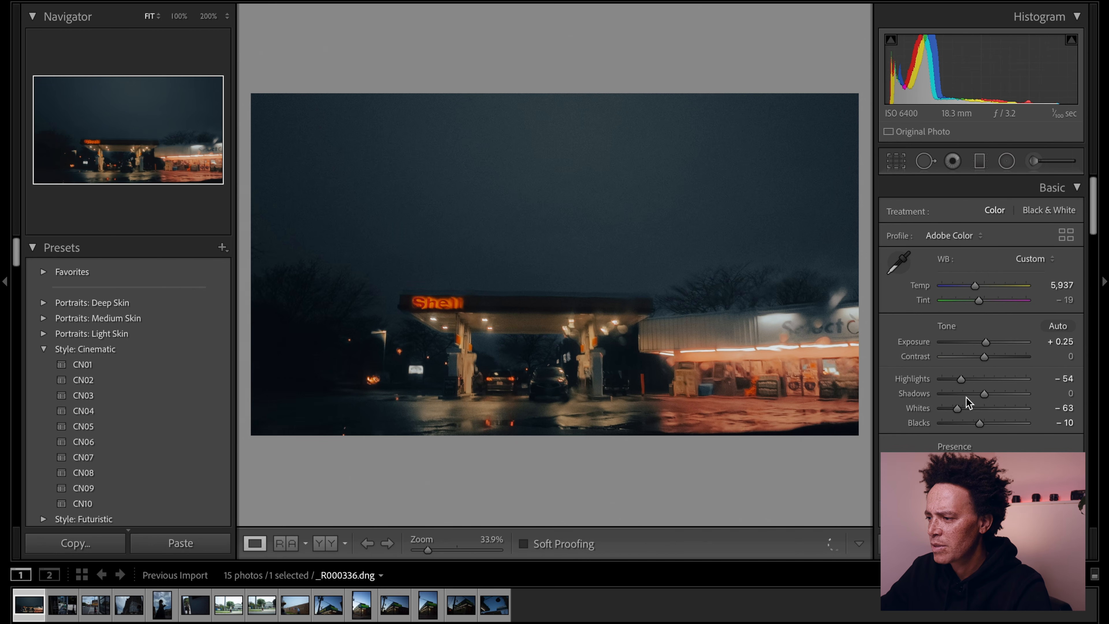
drag(977, 287, 972, 289)
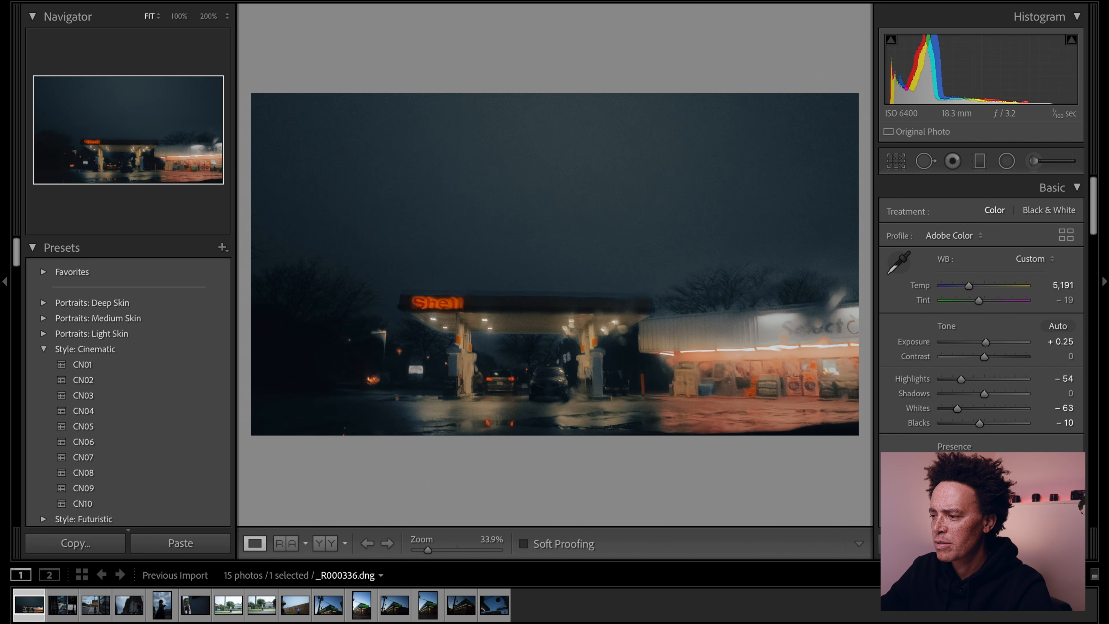
drag(984, 358, 997, 358)
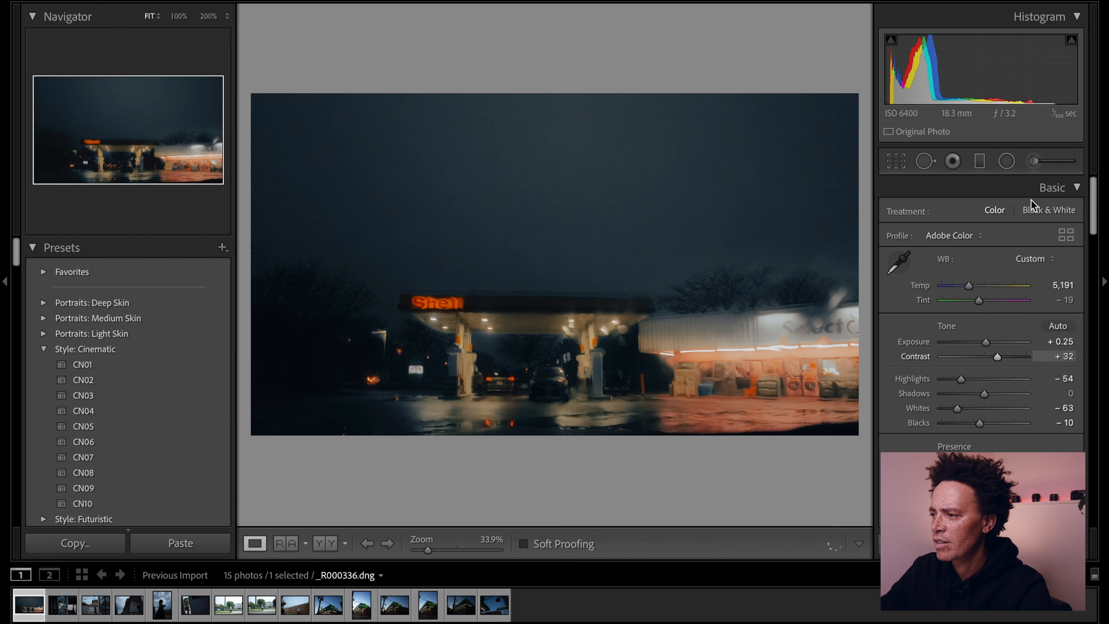
- Brush a local adjustment over the lit storefront and lower the brush's exposure
click(1033, 163)
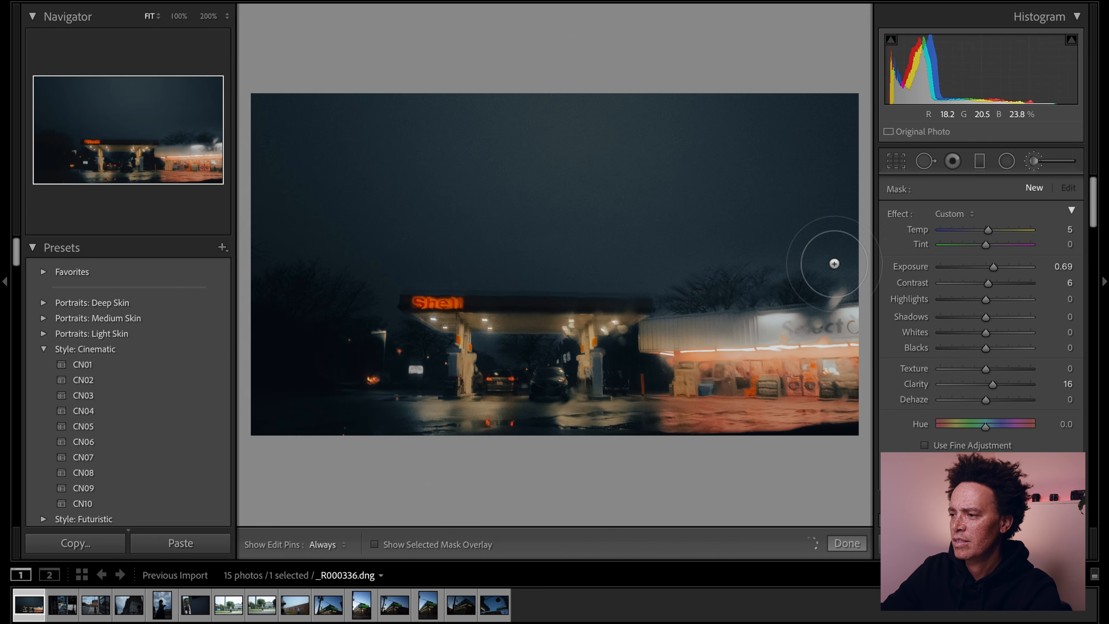
click(796, 378)
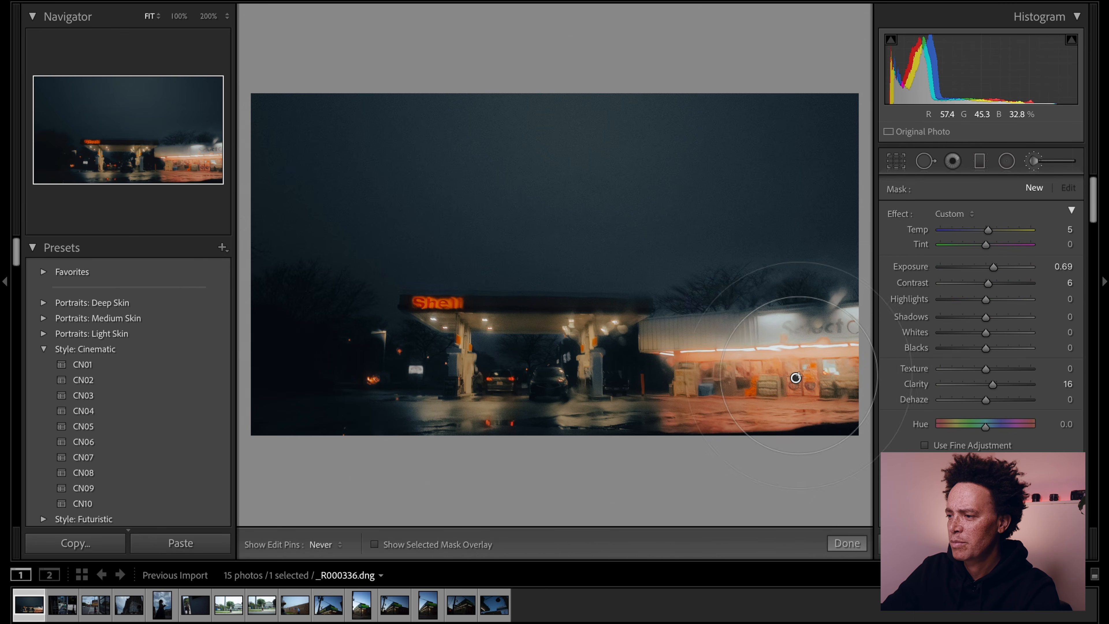
drag(992, 266, 987, 267)
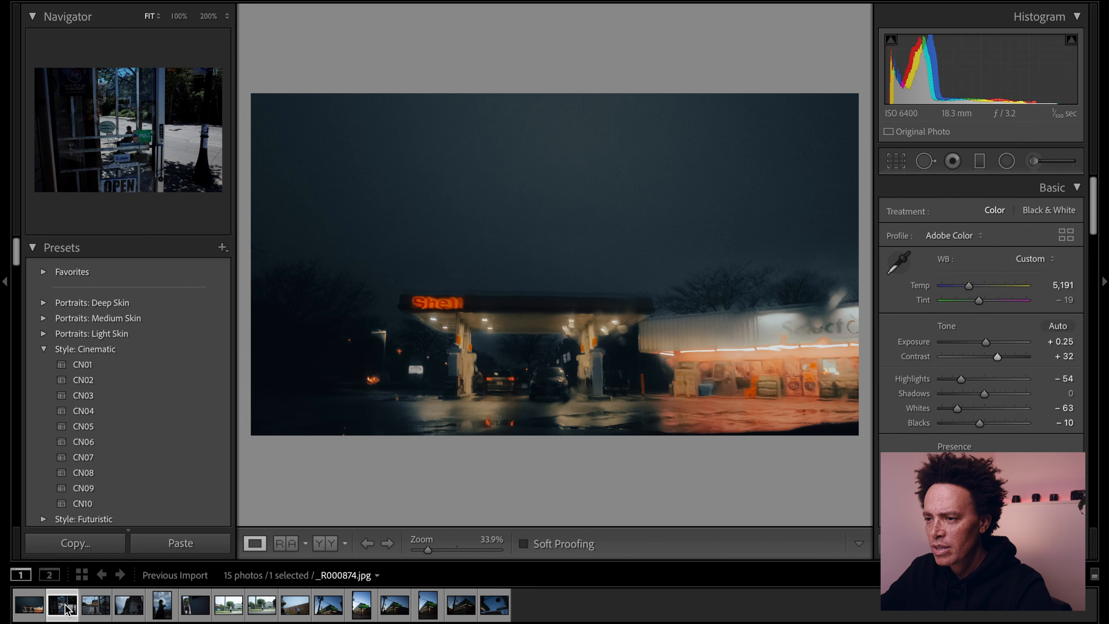
- Browse the other imported photos one by one, starting from _R000874.jpg, to look for the next image to edit
click(64, 607)
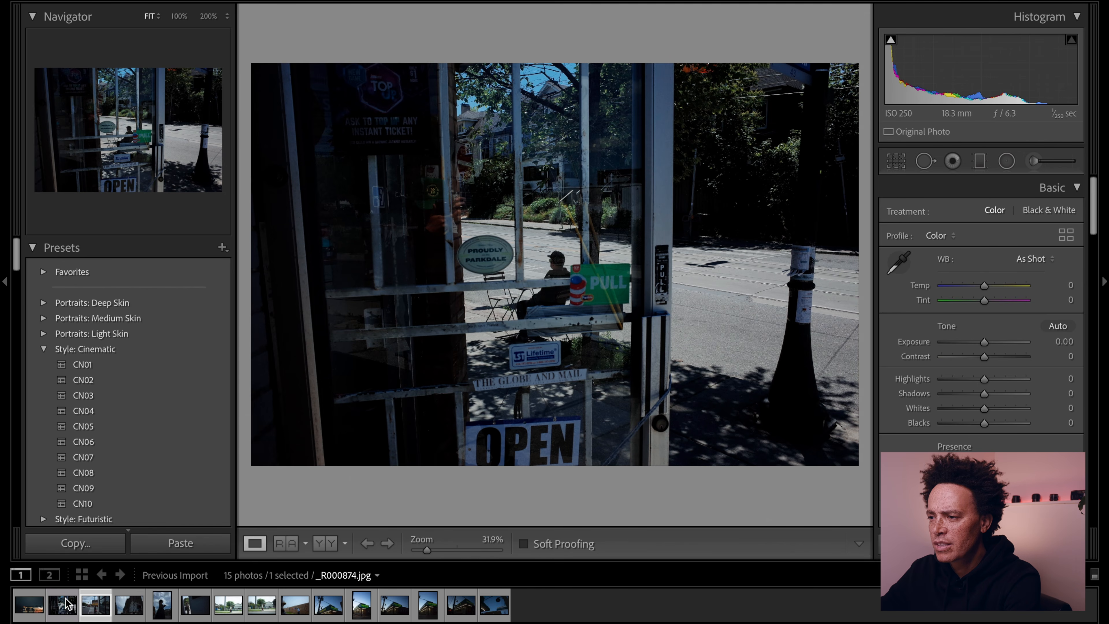
key(Right)
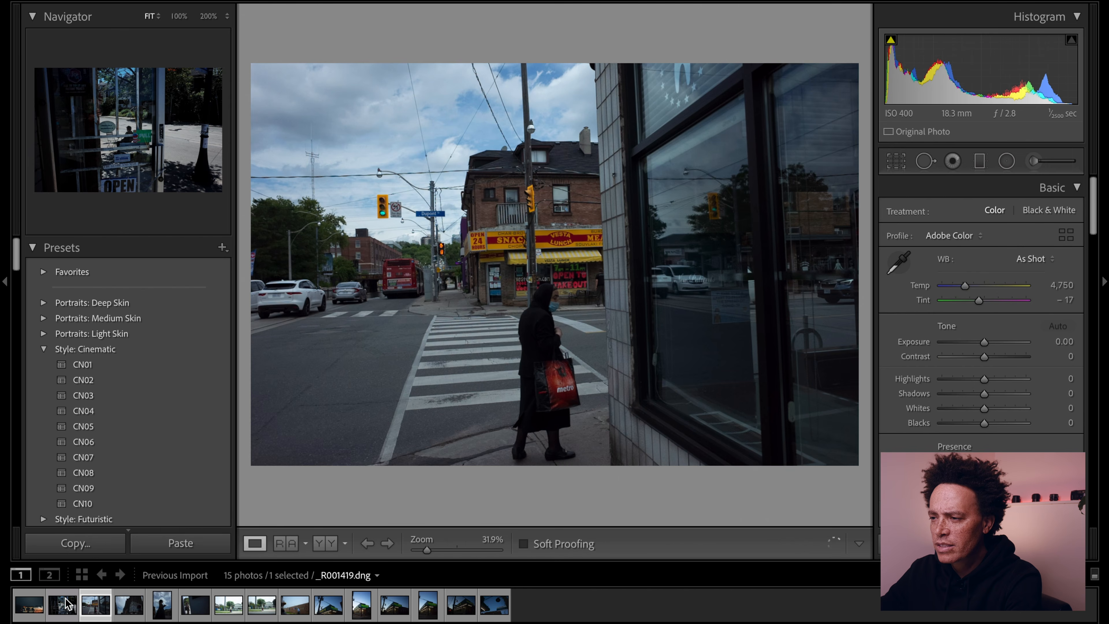
key(Right)
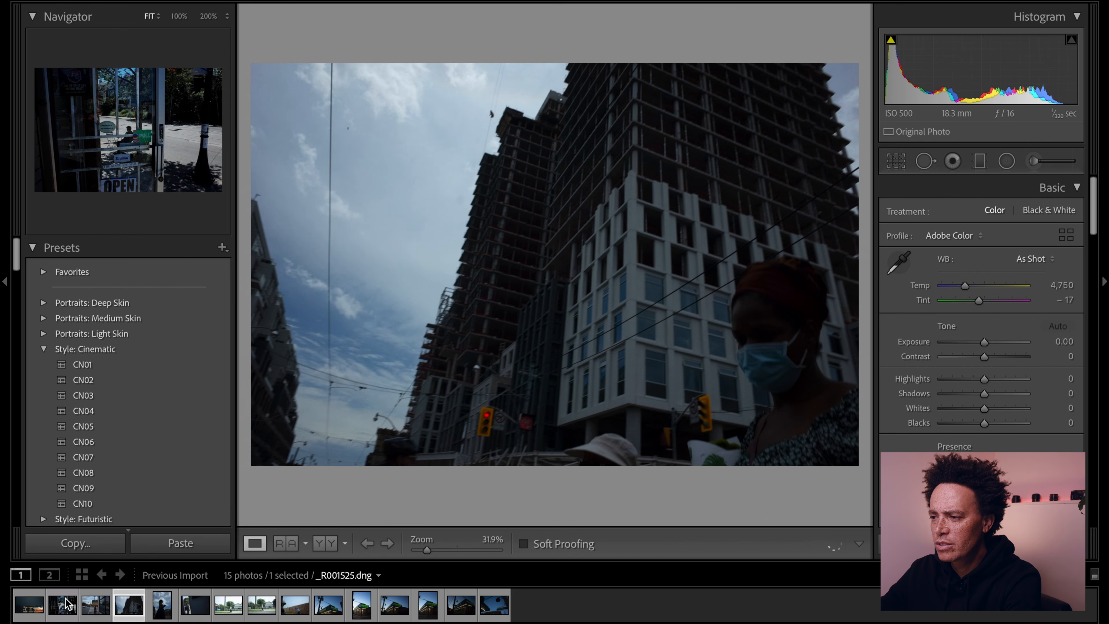
key(Right)
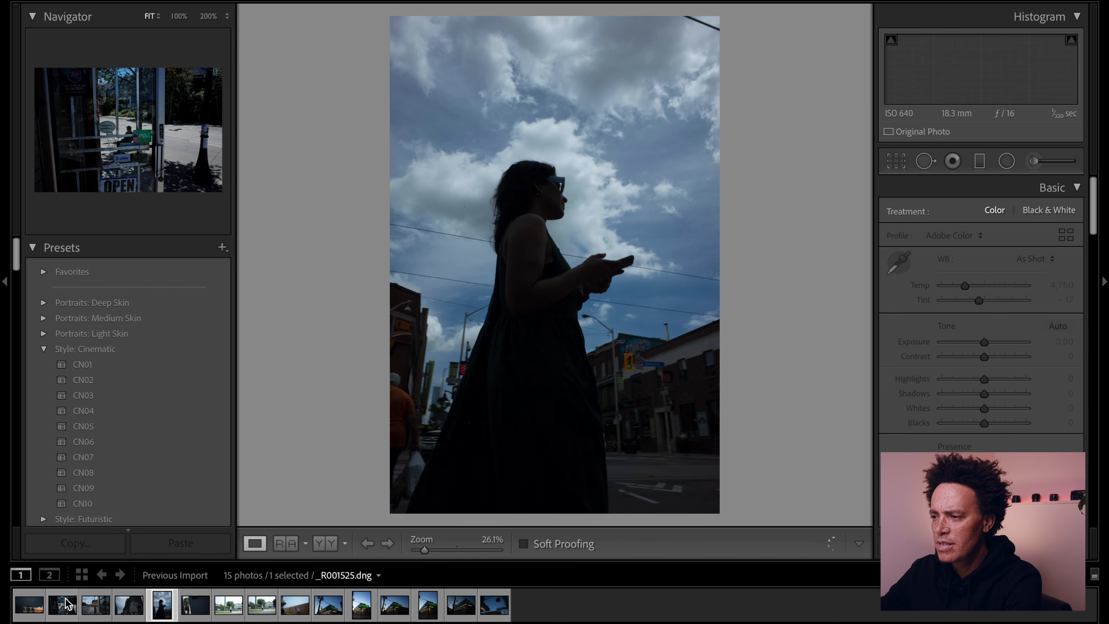
key(Right)
key(Right)
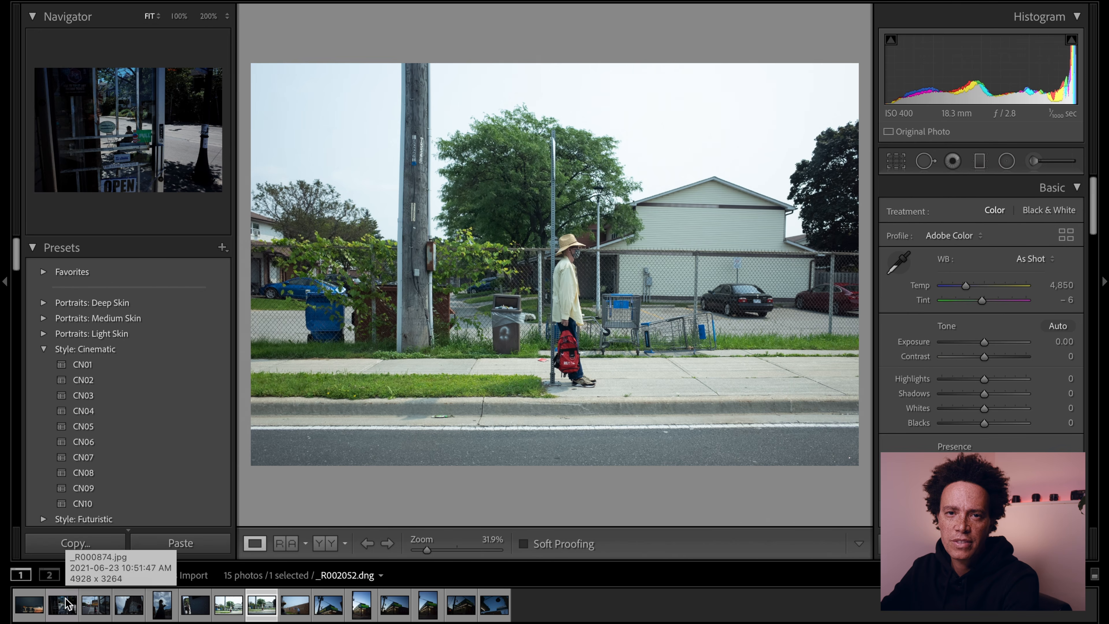
key(Right)
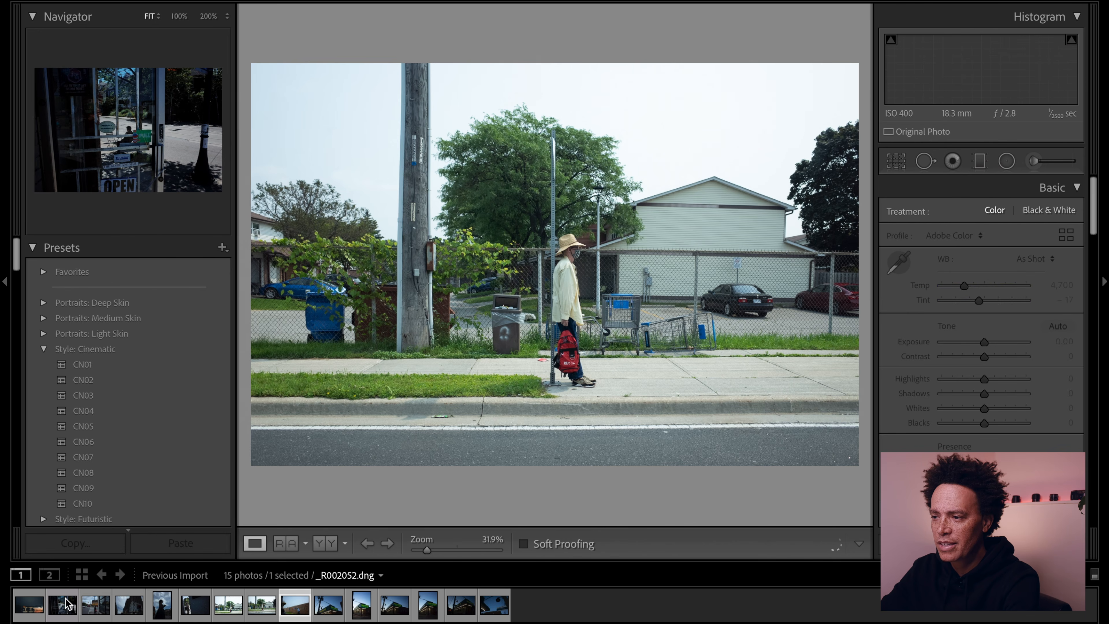
- Undo the pasted settings on the street-sign photo, apply the CN06 cinematic preset instead and warm the temperature to 15,997
key(ctrl+z)
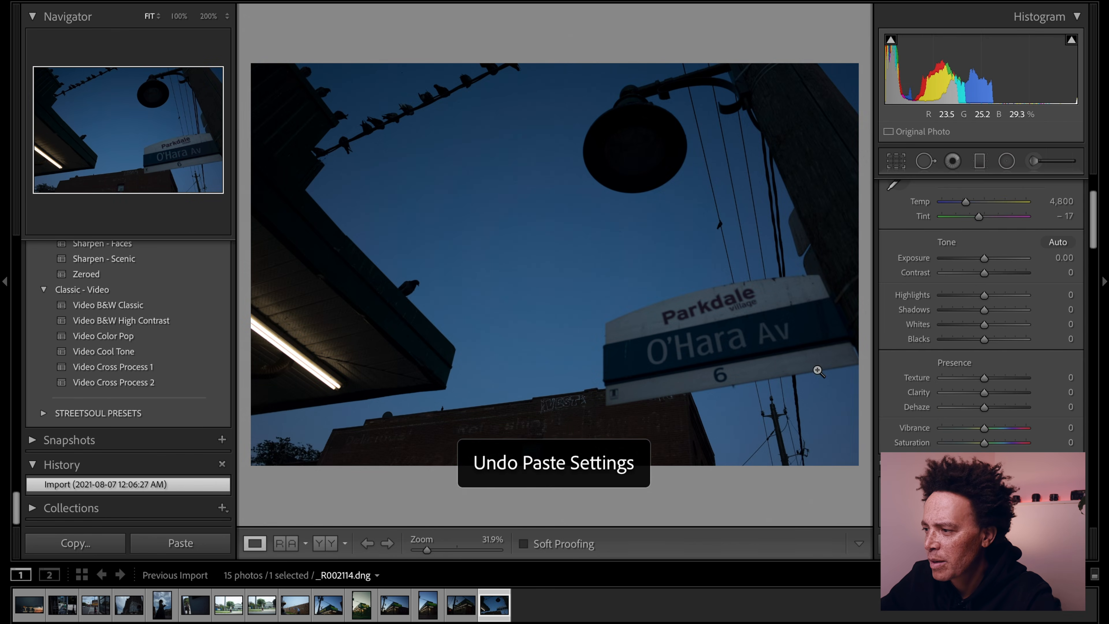
scroll(124, 317, up, 15)
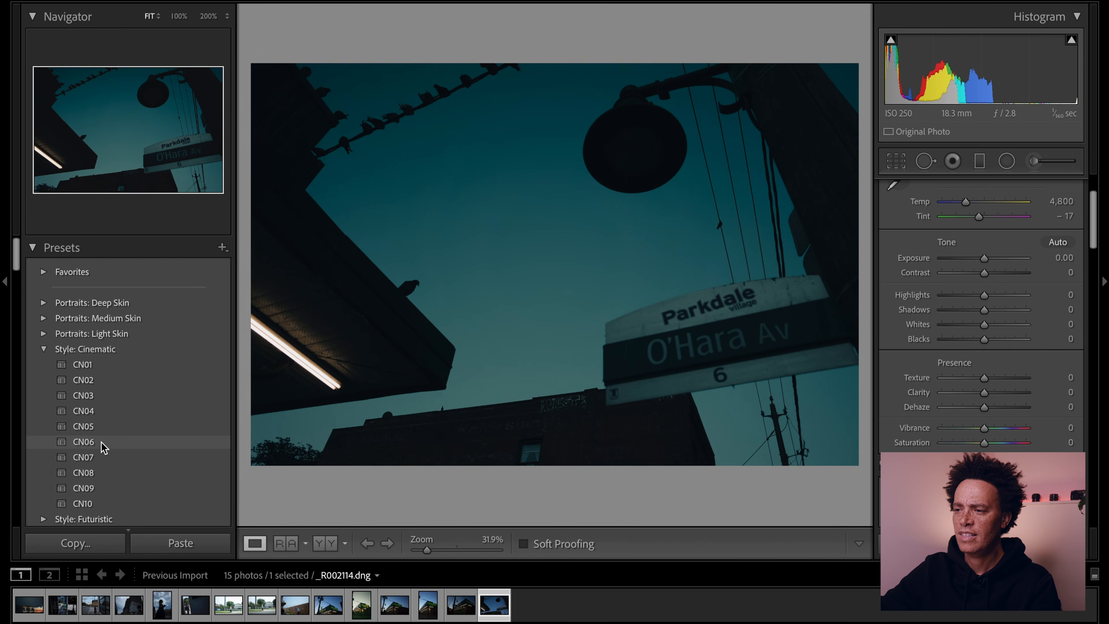
click(103, 444)
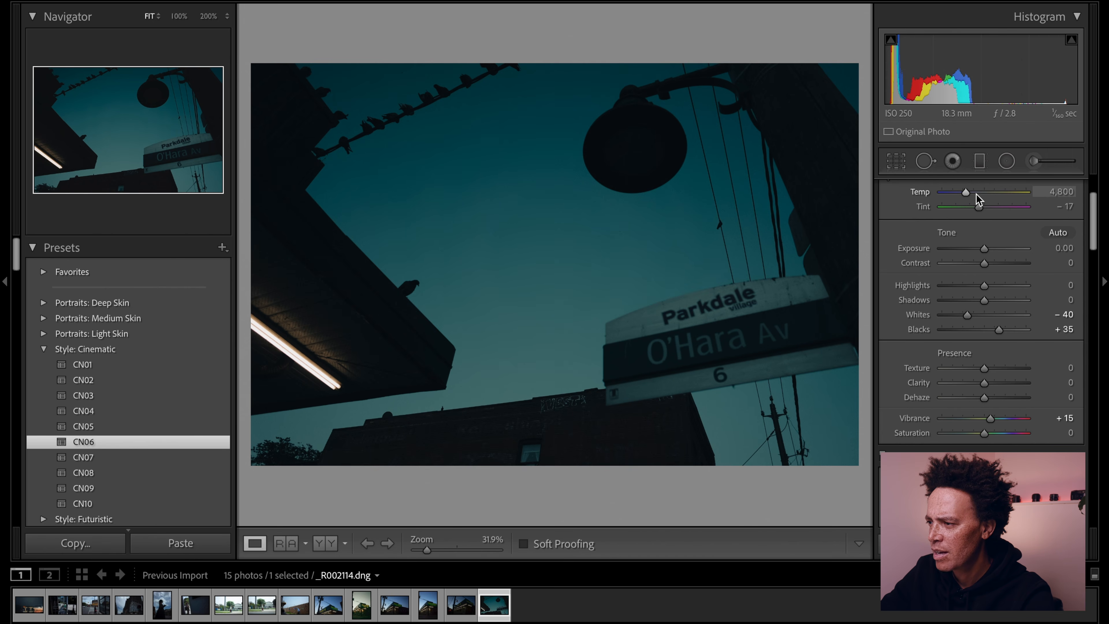
drag(967, 193, 1011, 193)
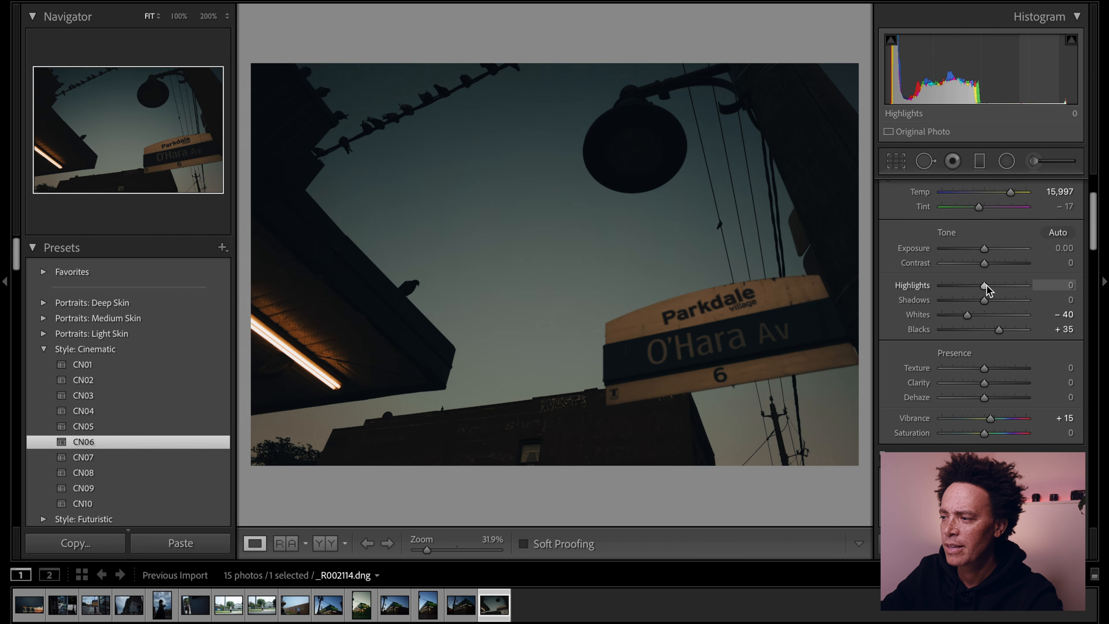
- Brush a local adjustment along the fluorescent light with Texture -27, Clarity -48 and Dehaze -24
click(1034, 163)
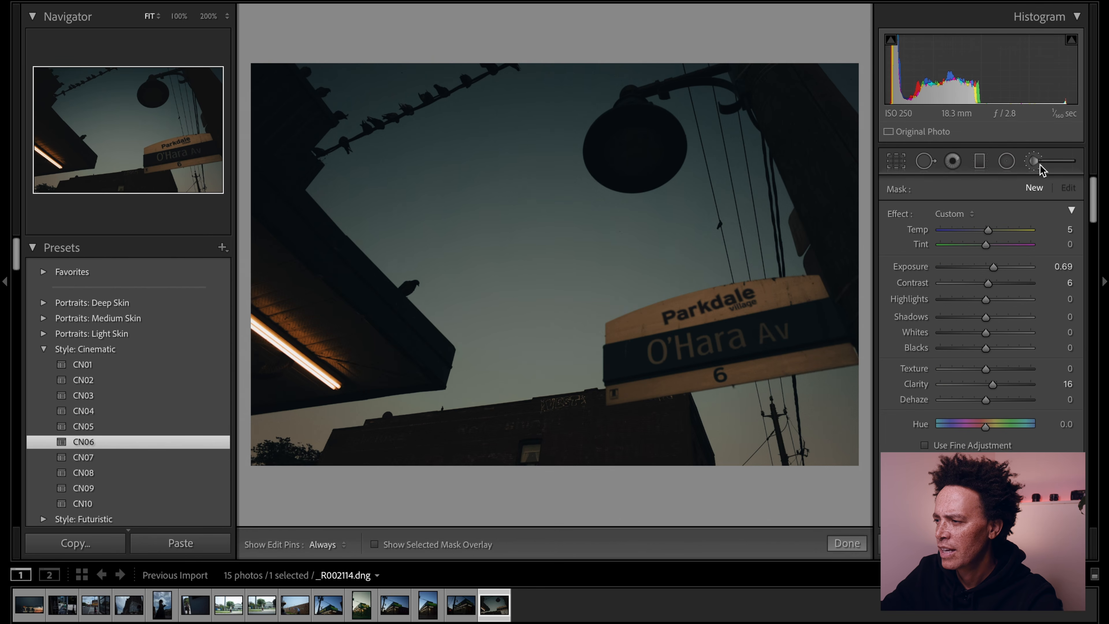
click(1037, 165)
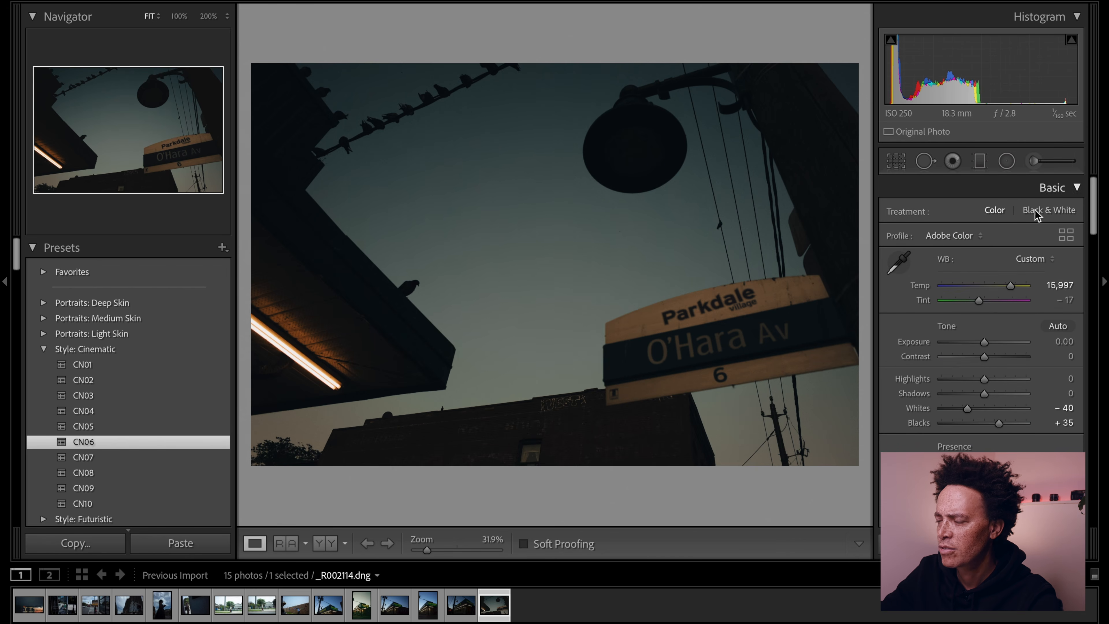
click(1034, 165)
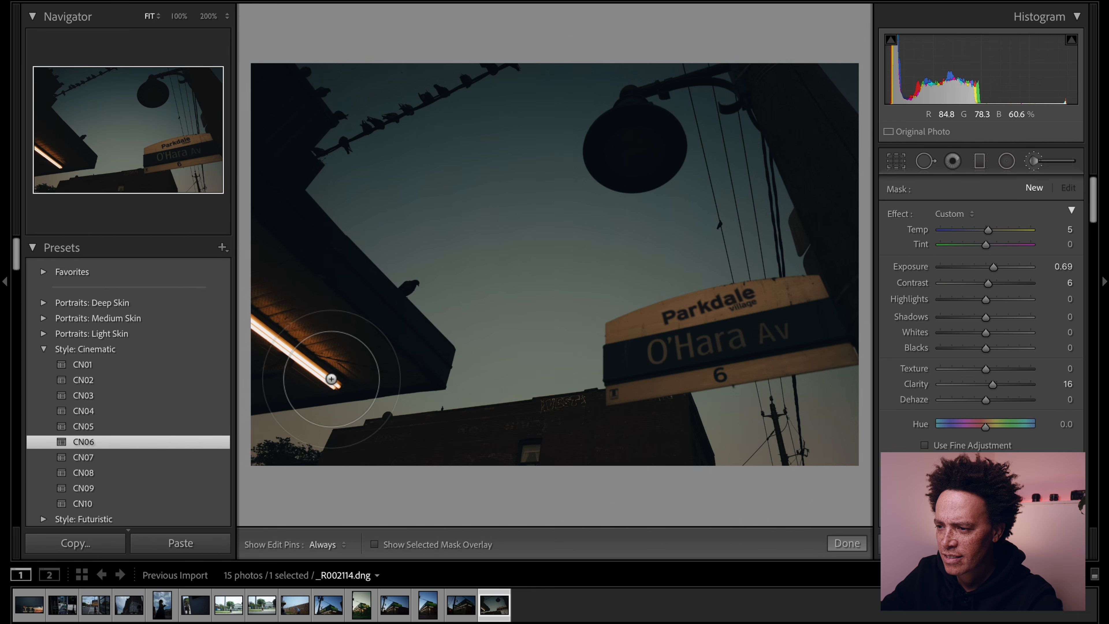
mouse_move(337, 387)
mouse_down()
mouse_move(300, 343)
mouse_move(243, 308)
mouse_up()
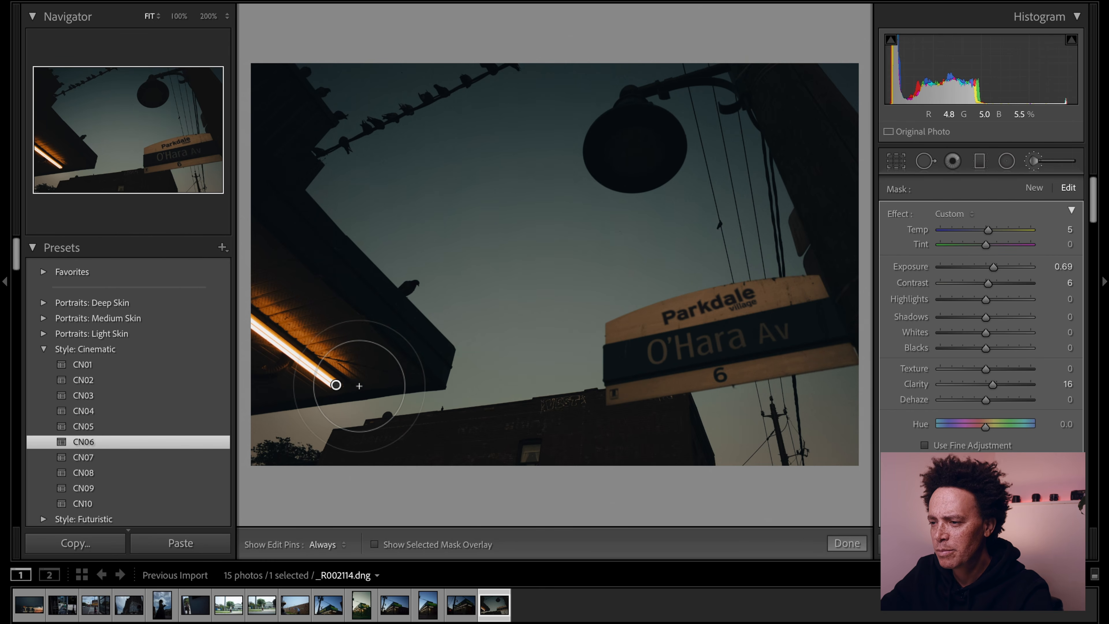
key(ctrl+z)
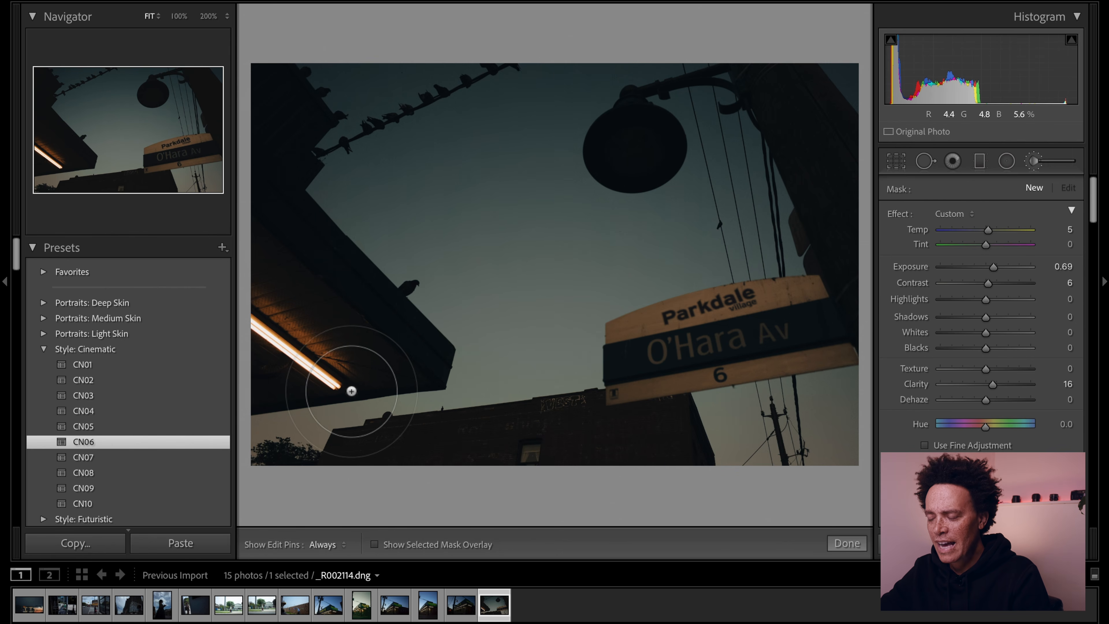
mouse_move(345, 390)
mouse_down()
mouse_move(306, 346)
mouse_move(247, 312)
mouse_move(331, 378)
mouse_up()
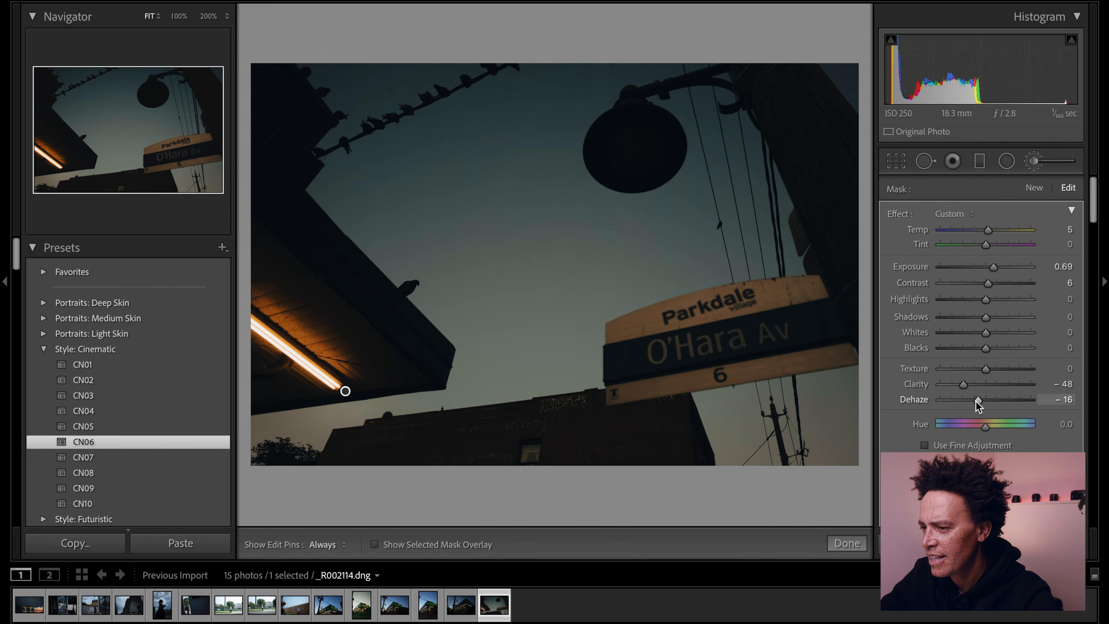
drag(984, 368, 970, 371)
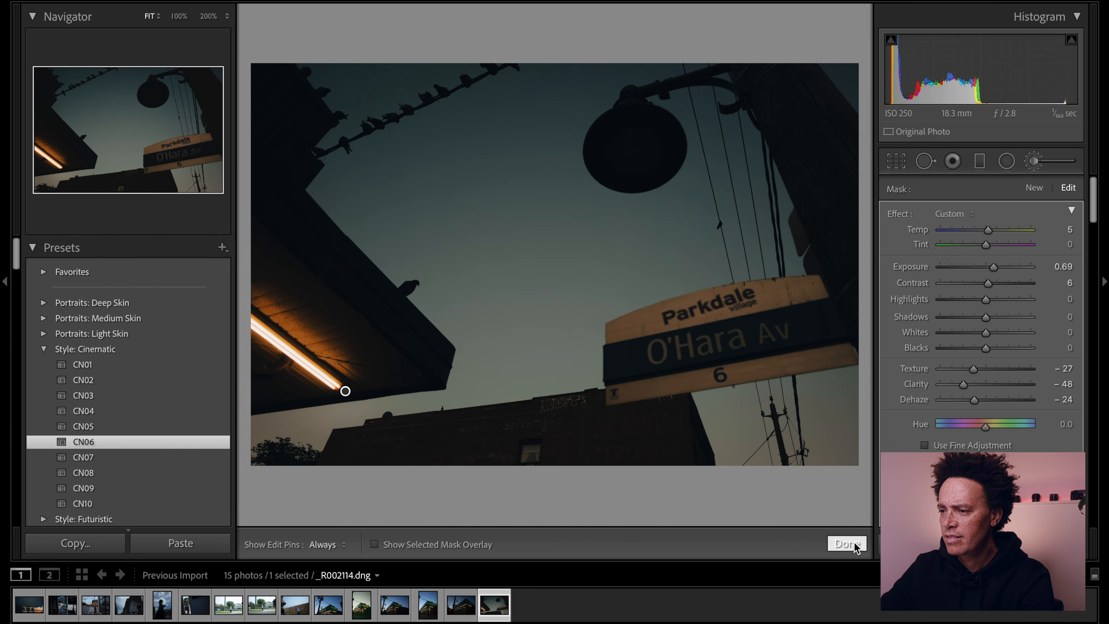
click(847, 544)
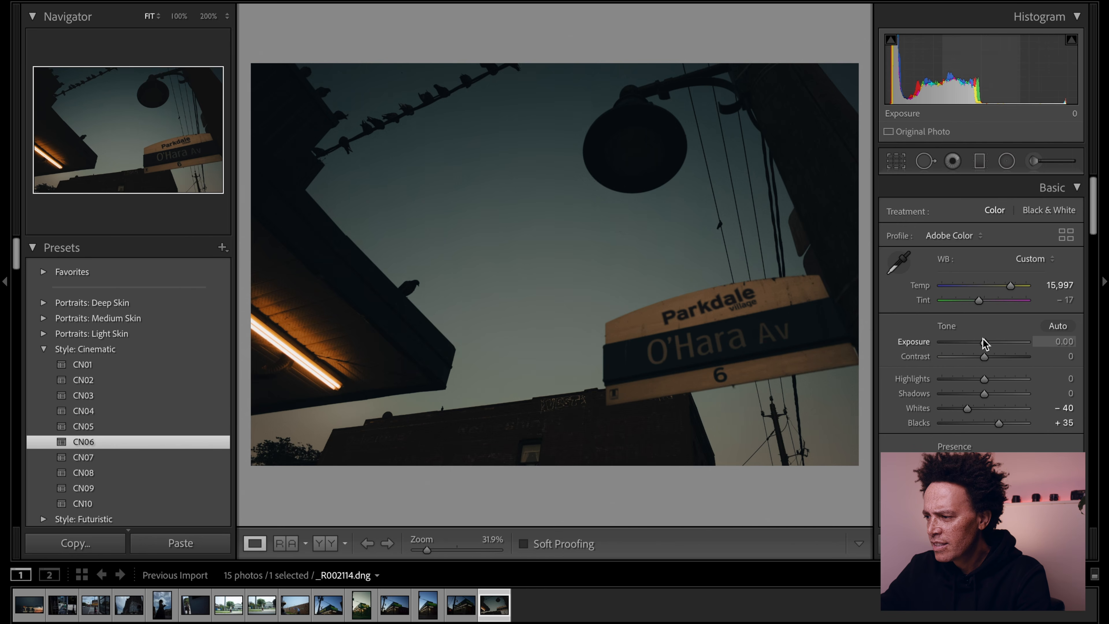
- Set the street-sign photo's Contrast to +21 and Texture to -5, and raise its Vibrance
drag(985, 358, 993, 356)
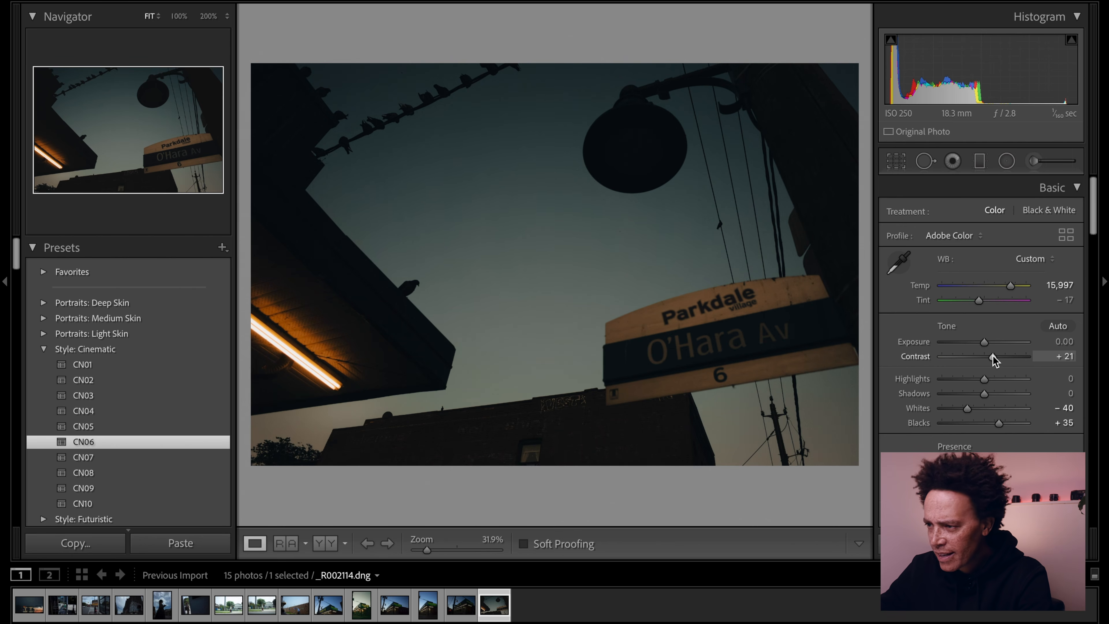
scroll(940, 375, down, 3)
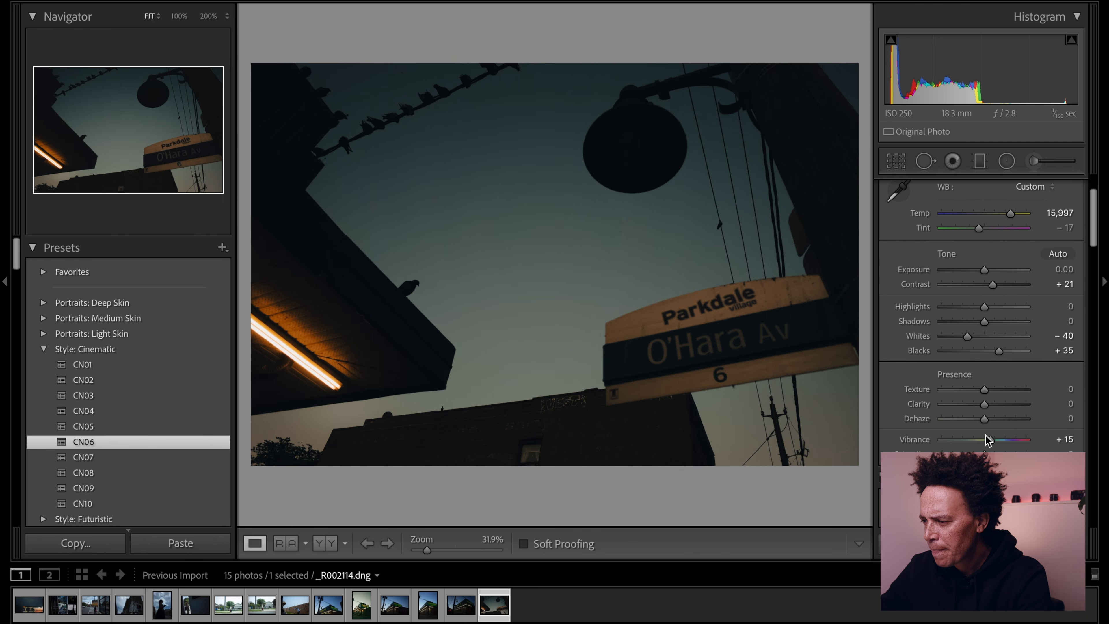
drag(984, 392, 982, 395)
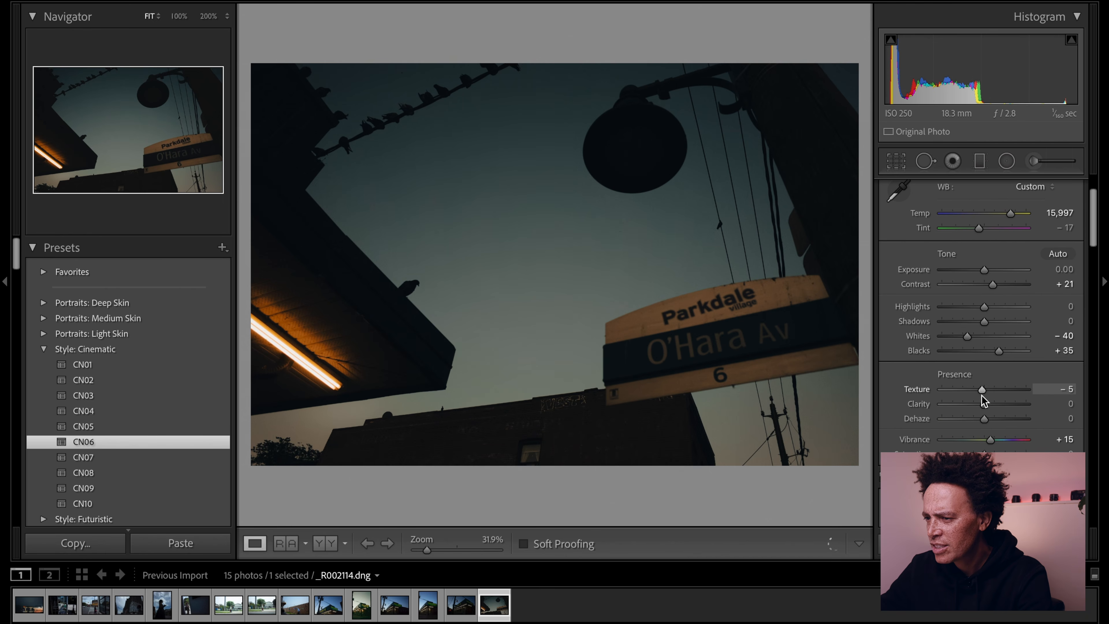
scroll(982, 396, up, 1)
drag(990, 446, 1004, 441)
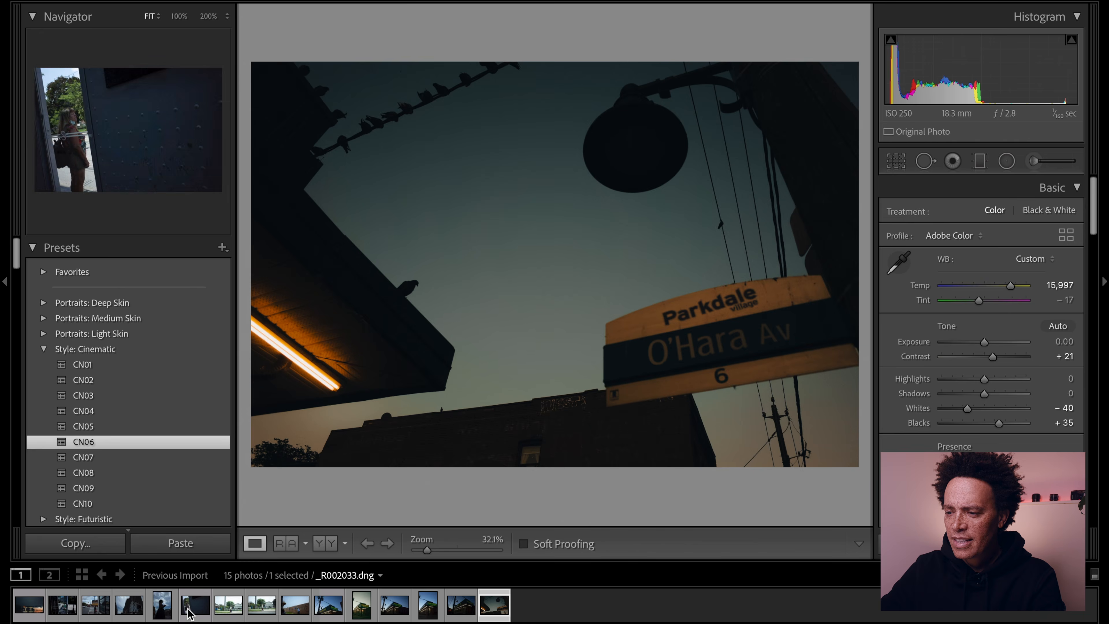
- Apply the CN08 preset to the roadside photo _R002049.dng and set Highlights to -44, Whites to -72 and Blacks to -39
click(224, 610)
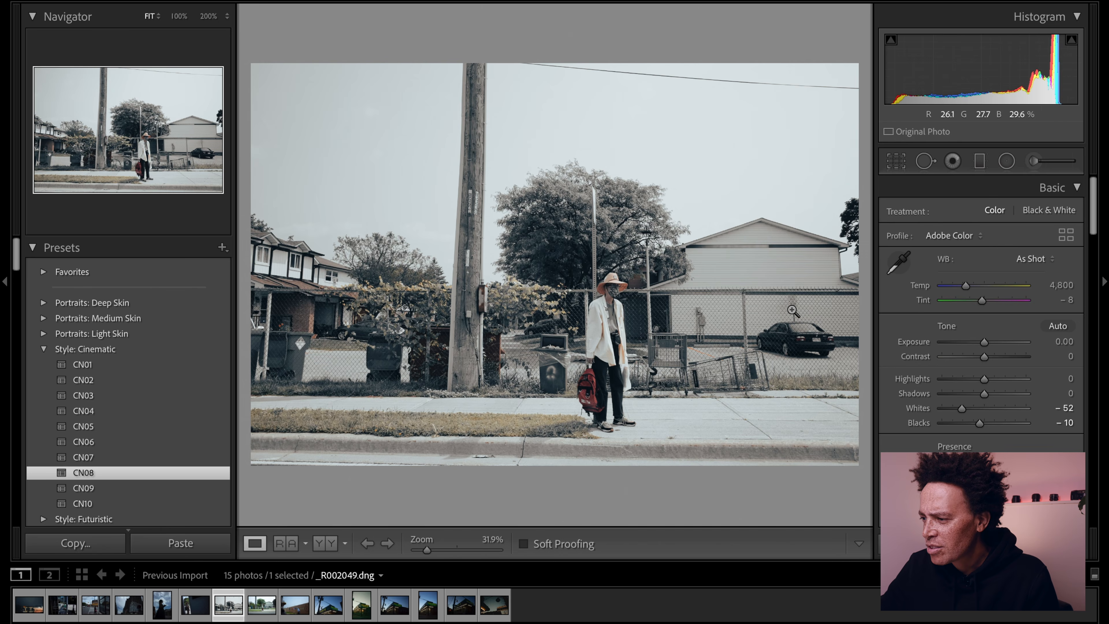
drag(984, 380, 953, 408)
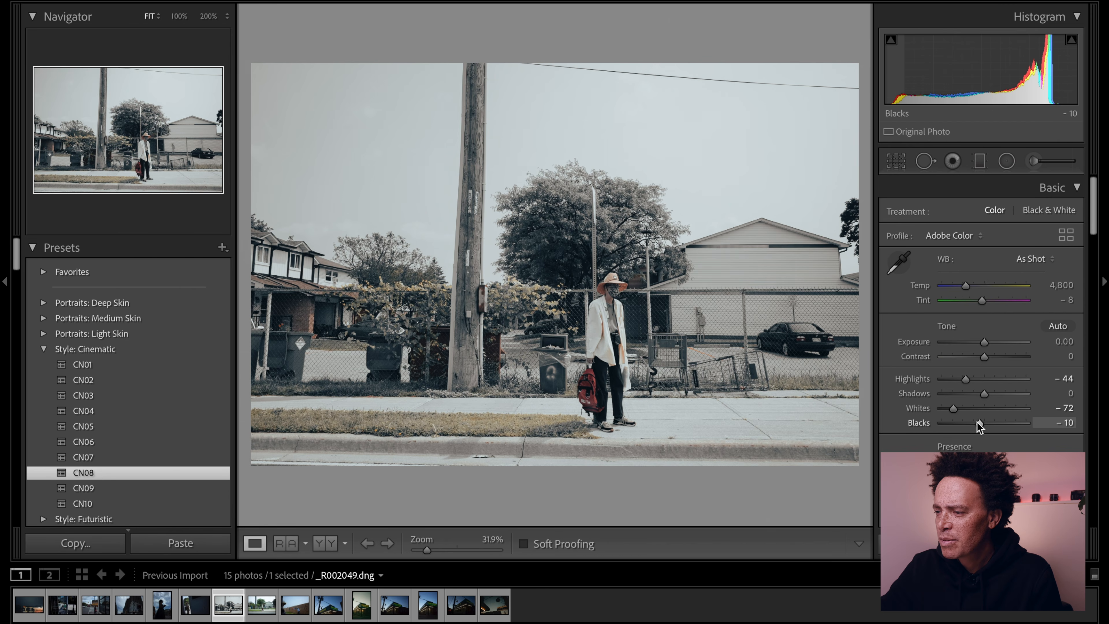
drag(975, 427, 965, 423)
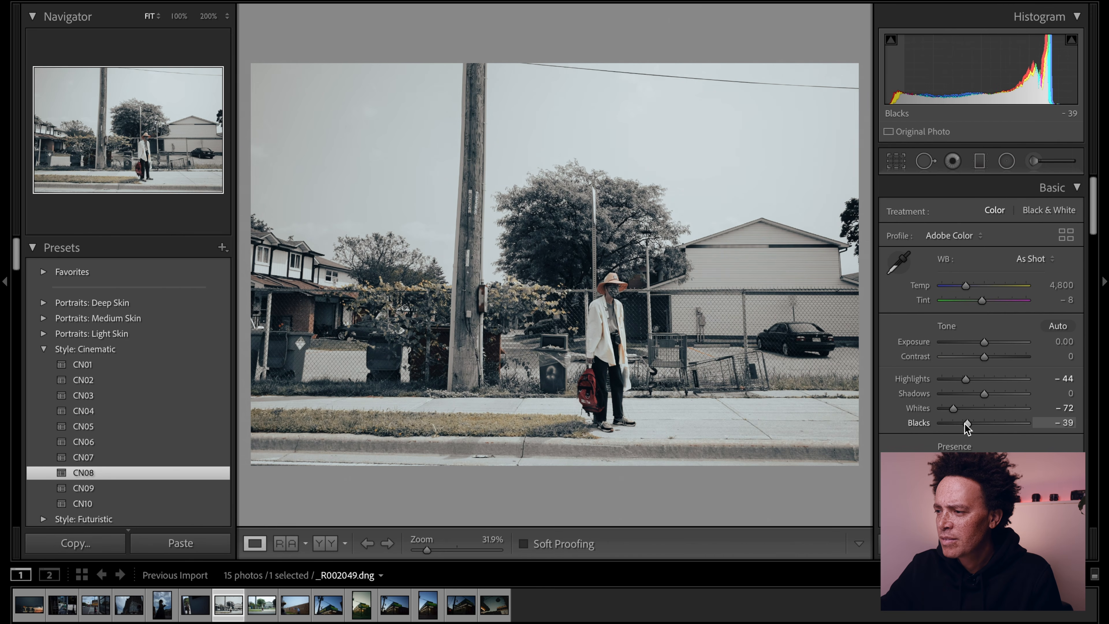
- Set the HSL saturation of the reds to -26 to strengthen the backpack's color
scroll(979, 442, down, 3)
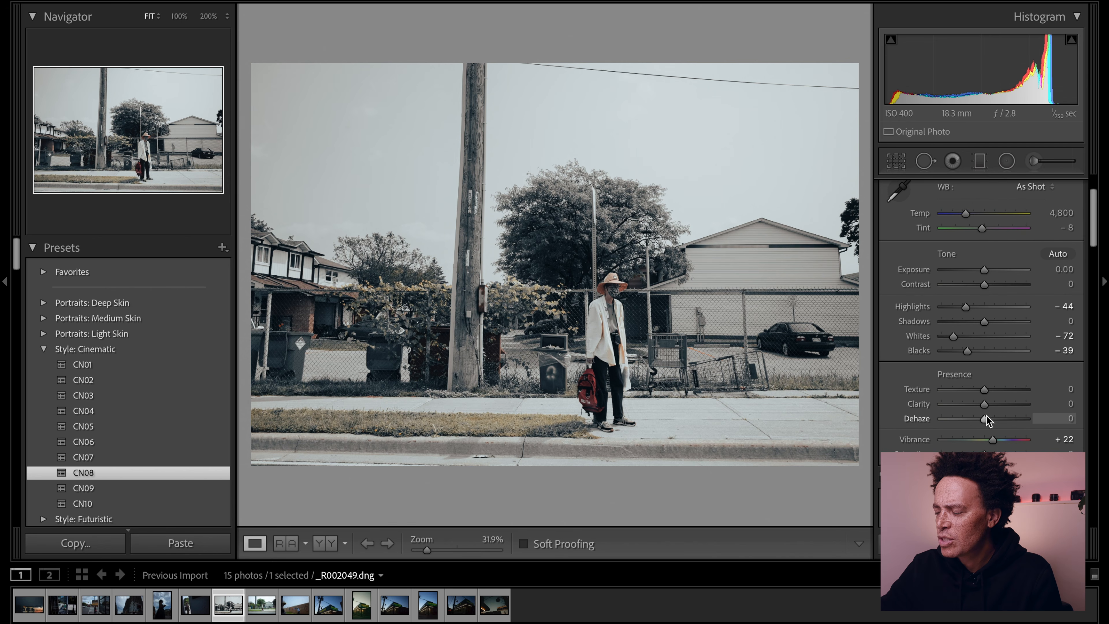
scroll(986, 416, down, 8)
scroll(987, 371, down, 12)
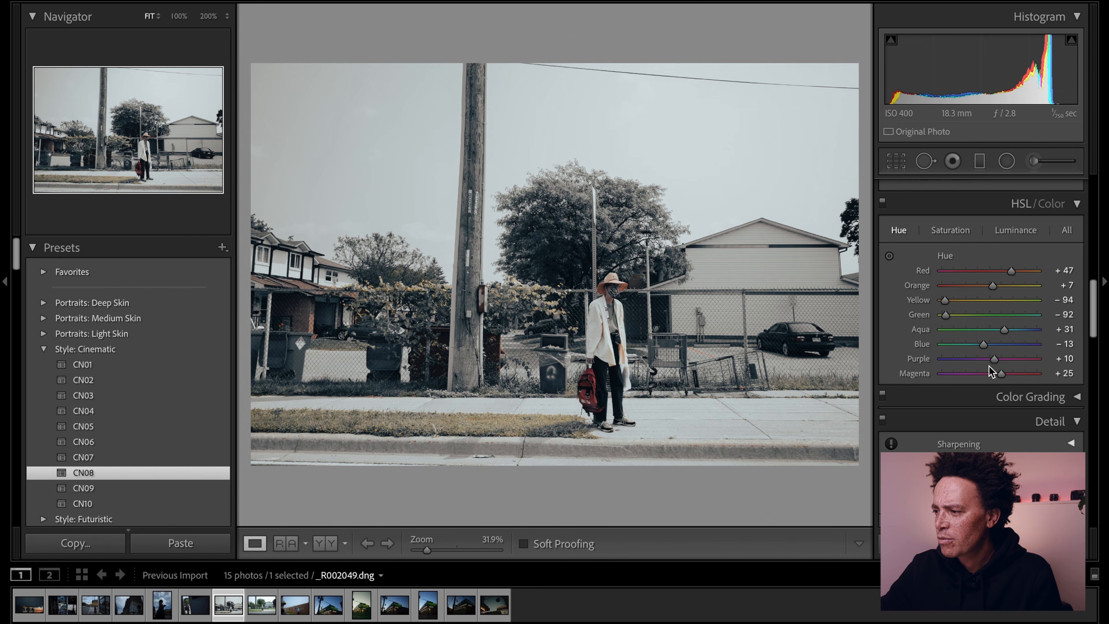
click(968, 233)
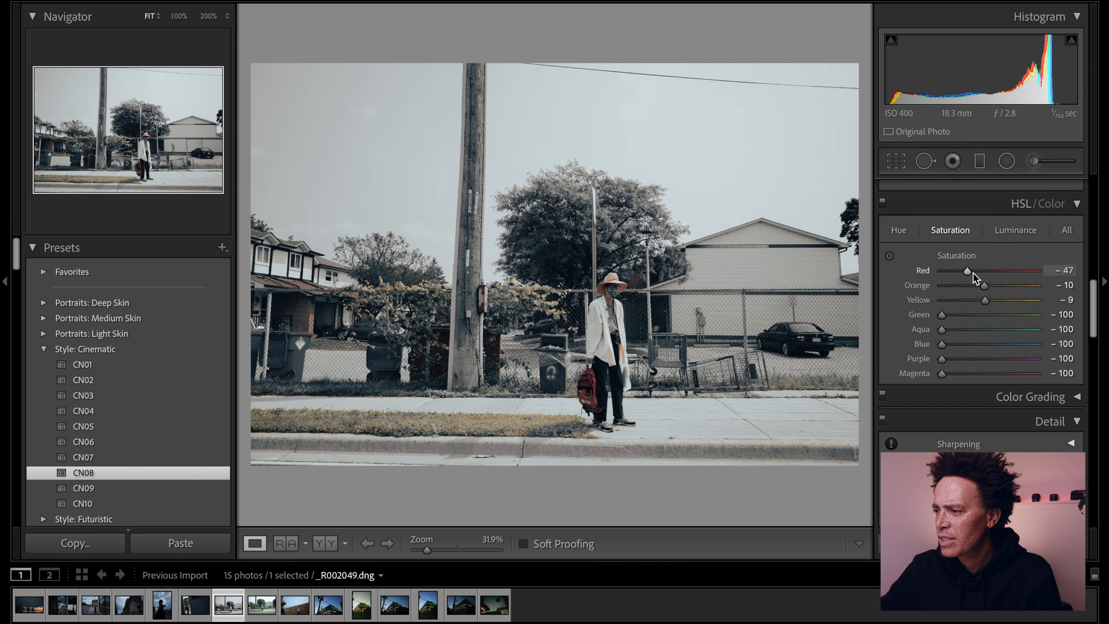
drag(971, 273, 978, 270)
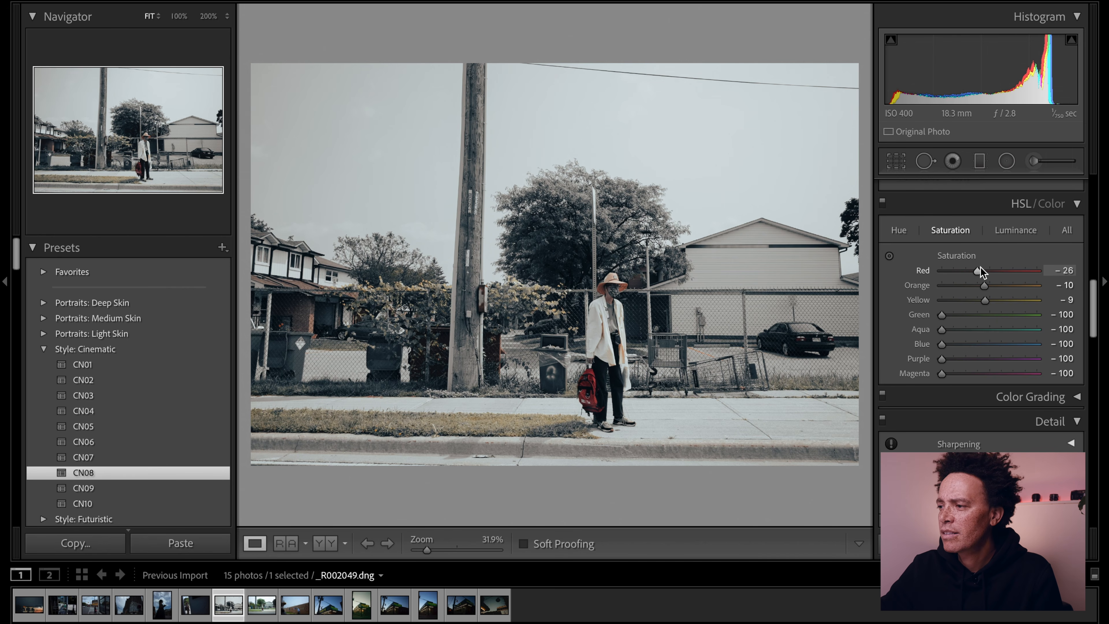
- Crop the roadside photo to the 2 x 3 / 4 x 6 aspect ratio
scroll(988, 258, up, 10)
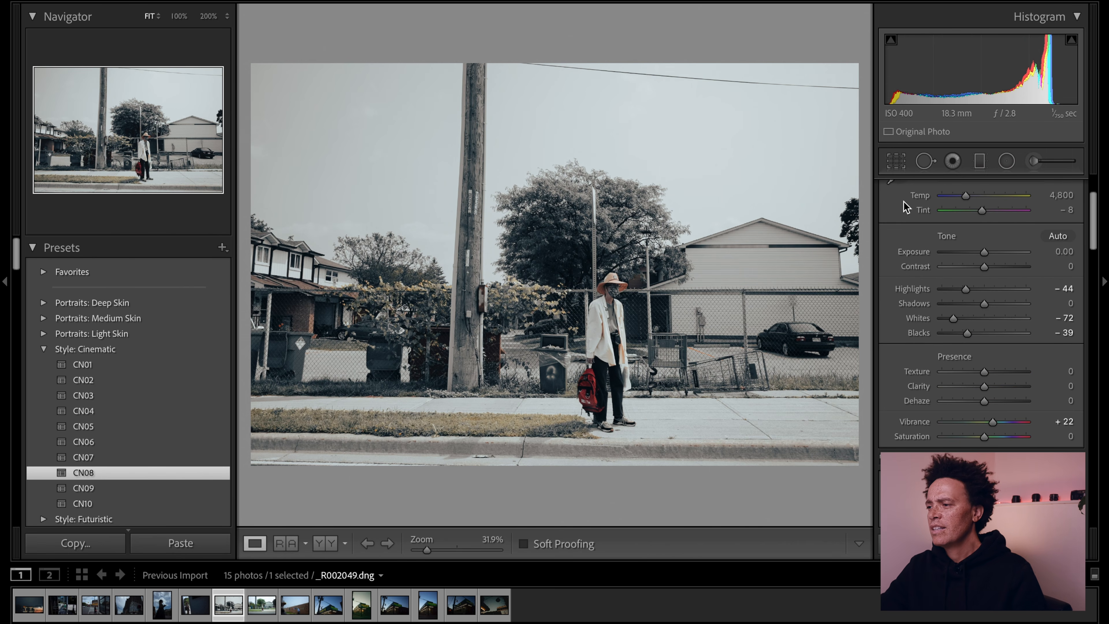
click(901, 162)
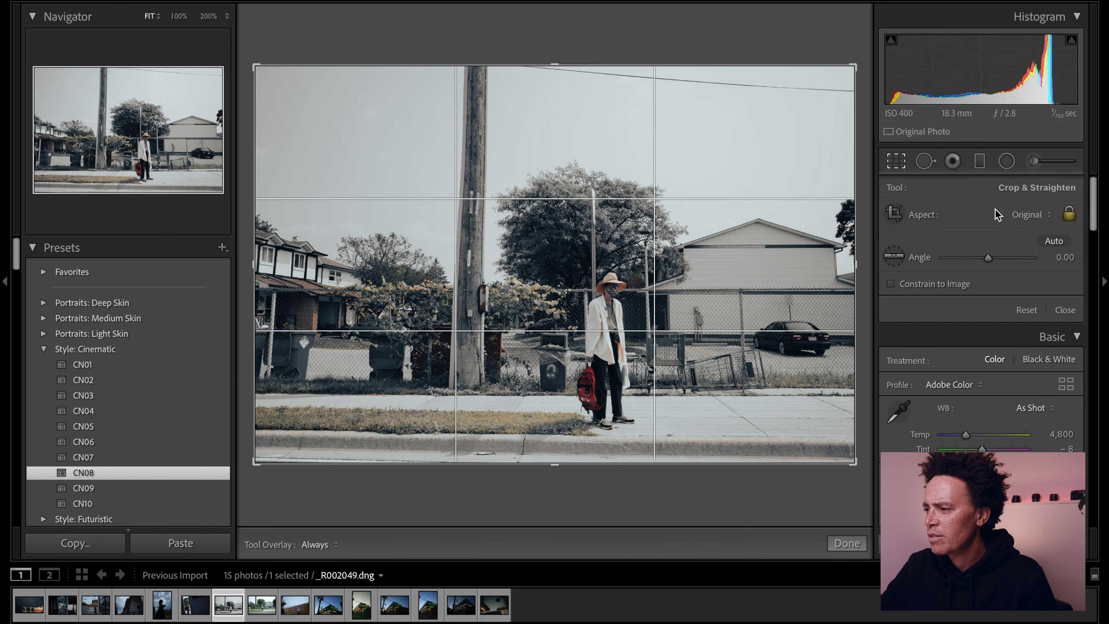
click(998, 215)
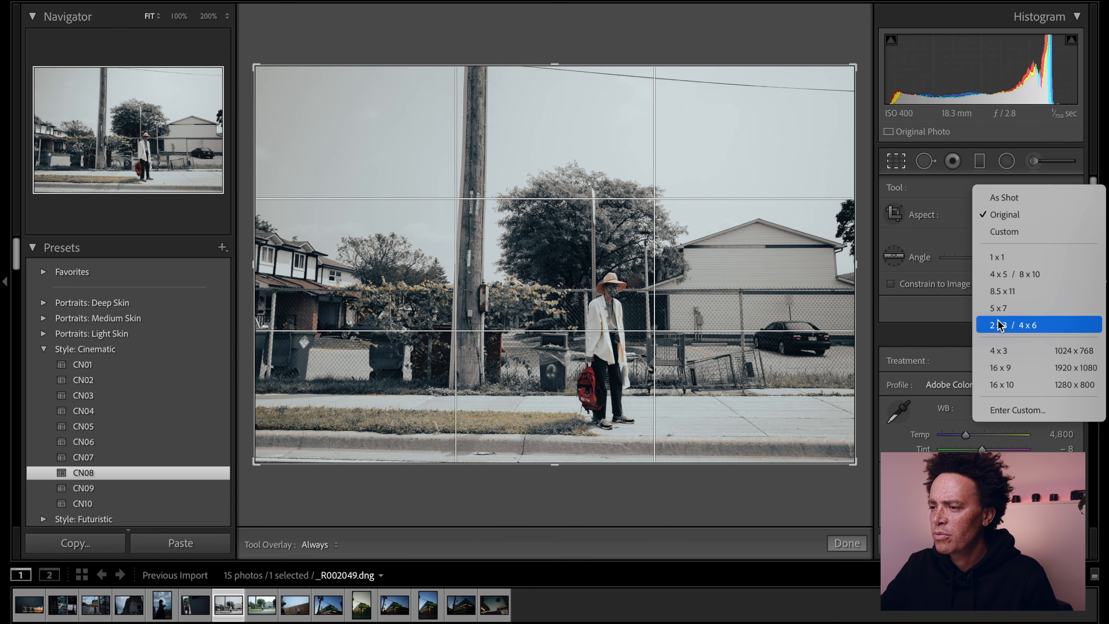
click(1013, 326)
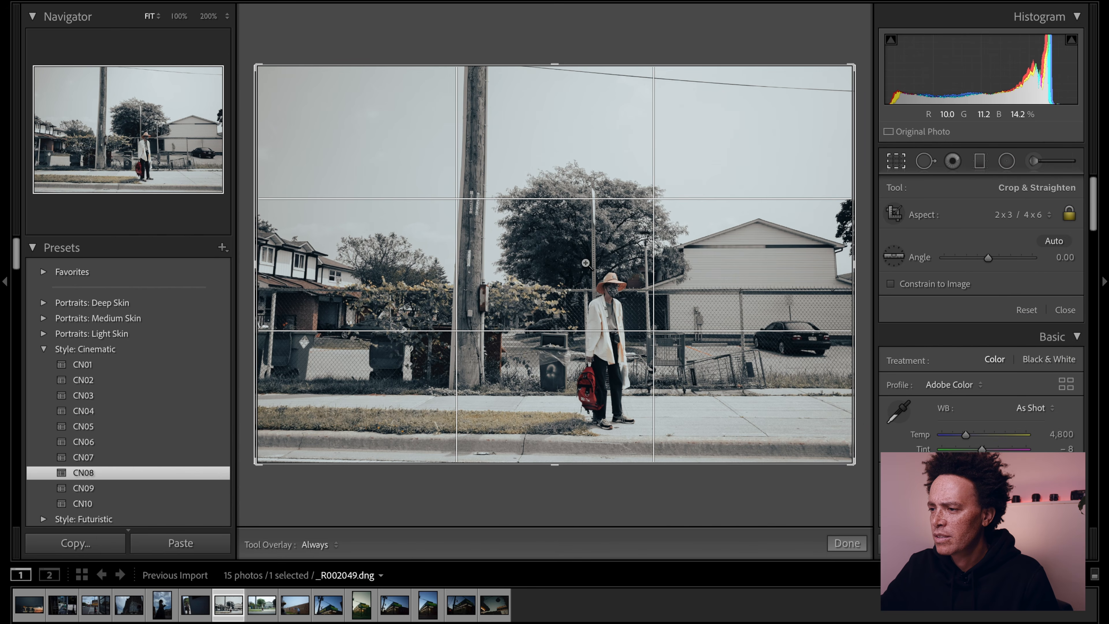
key(r)
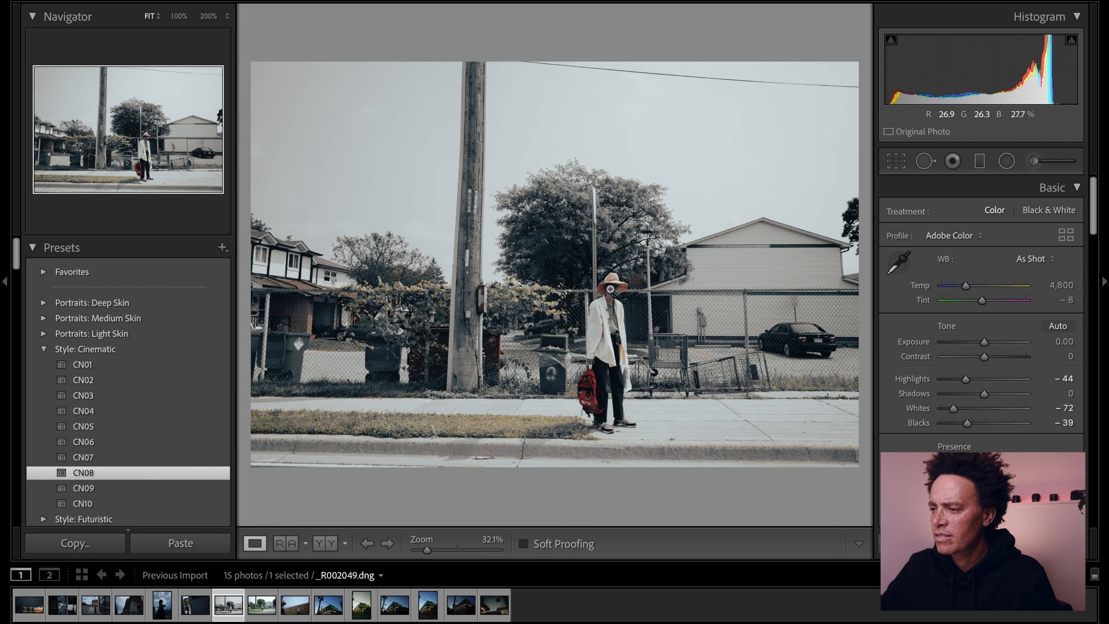
- Check the man and trash bin at 200%, then fine-tune Dehaze and set Exposure to -0.20 and Shadows to +26
click(610, 426)
scroll(614, 256, up, 10)
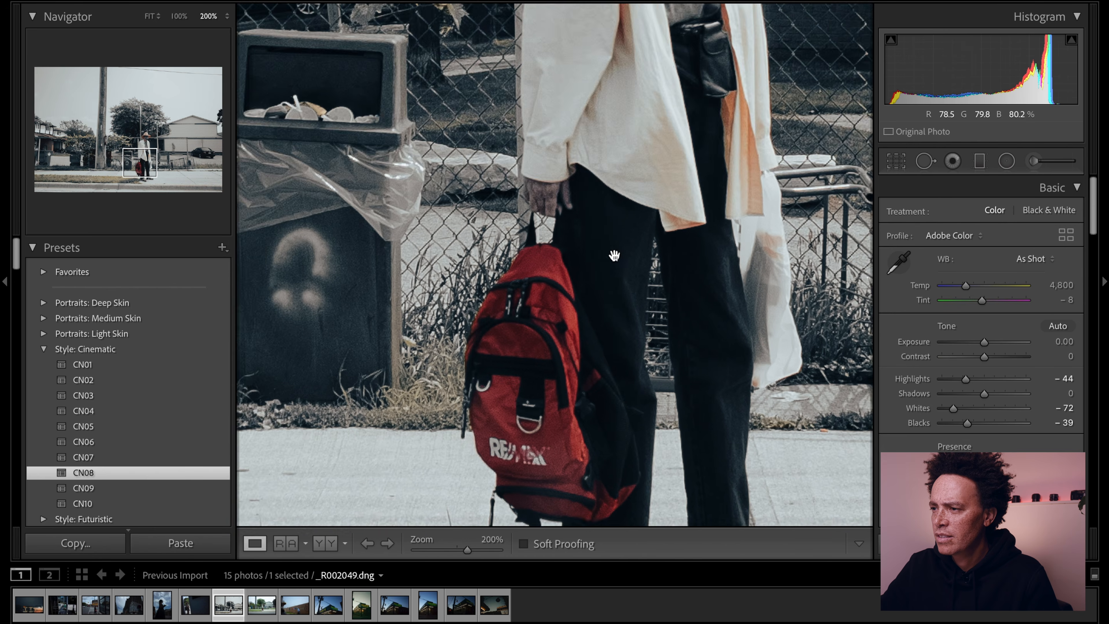
scroll(615, 256, down, 5)
scroll(615, 255, left, 6)
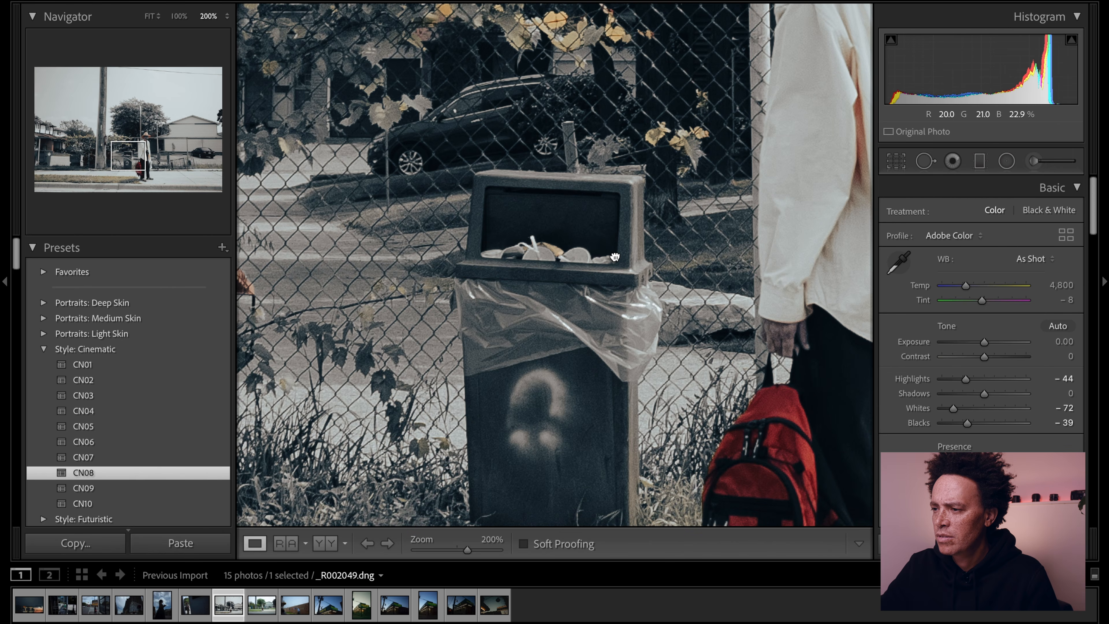
click(615, 256)
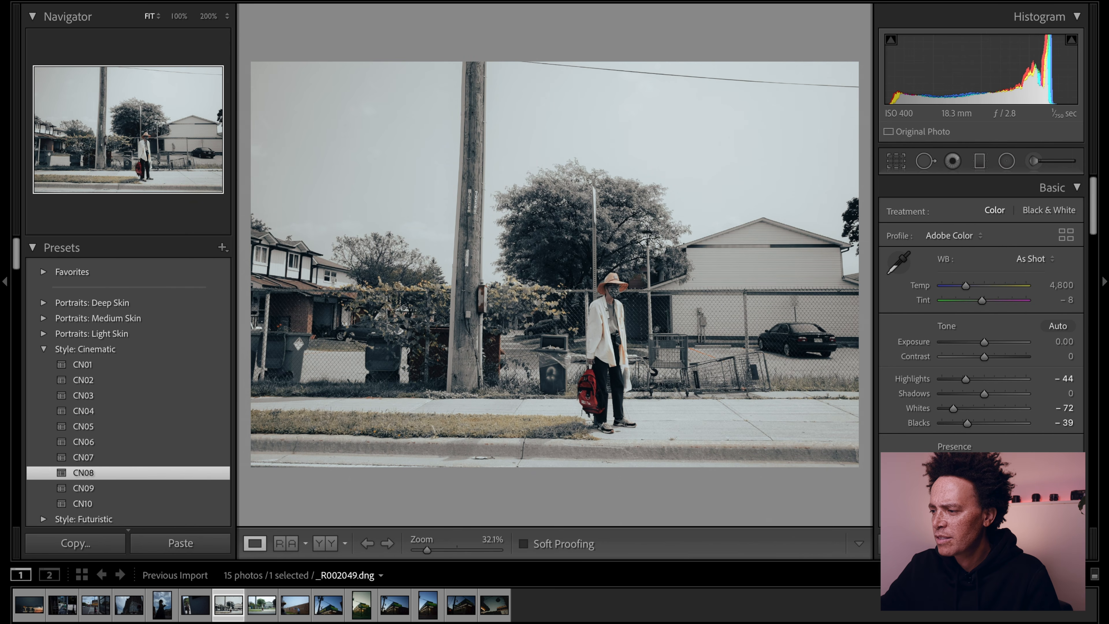
drag(996, 492, 989, 492)
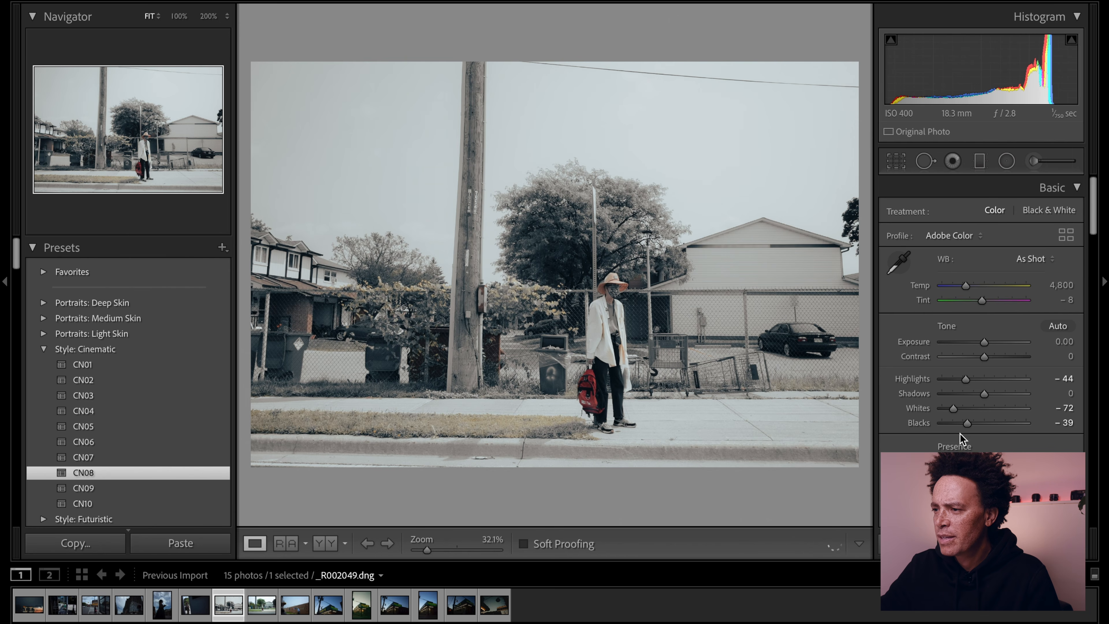
drag(982, 343, 977, 348)
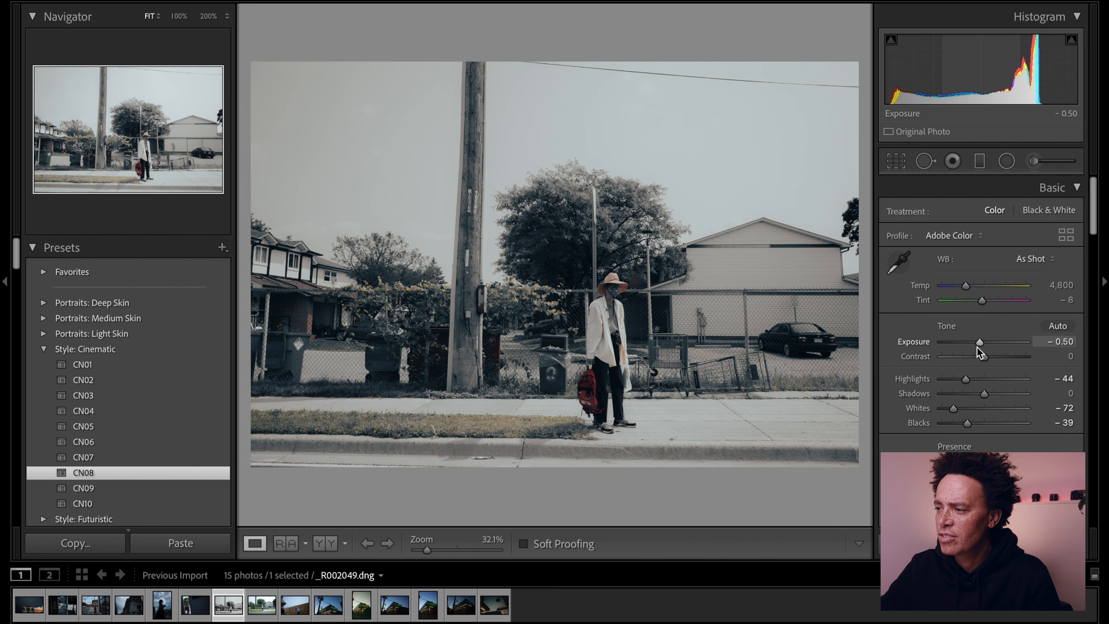
drag(977, 348, 979, 340)
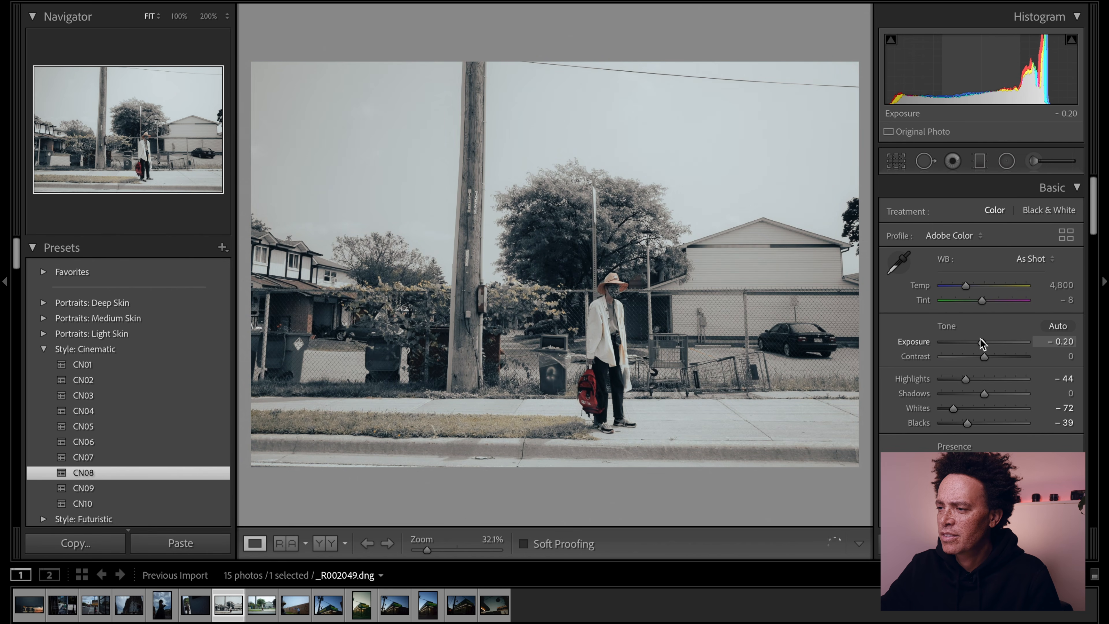
drag(984, 394, 996, 394)
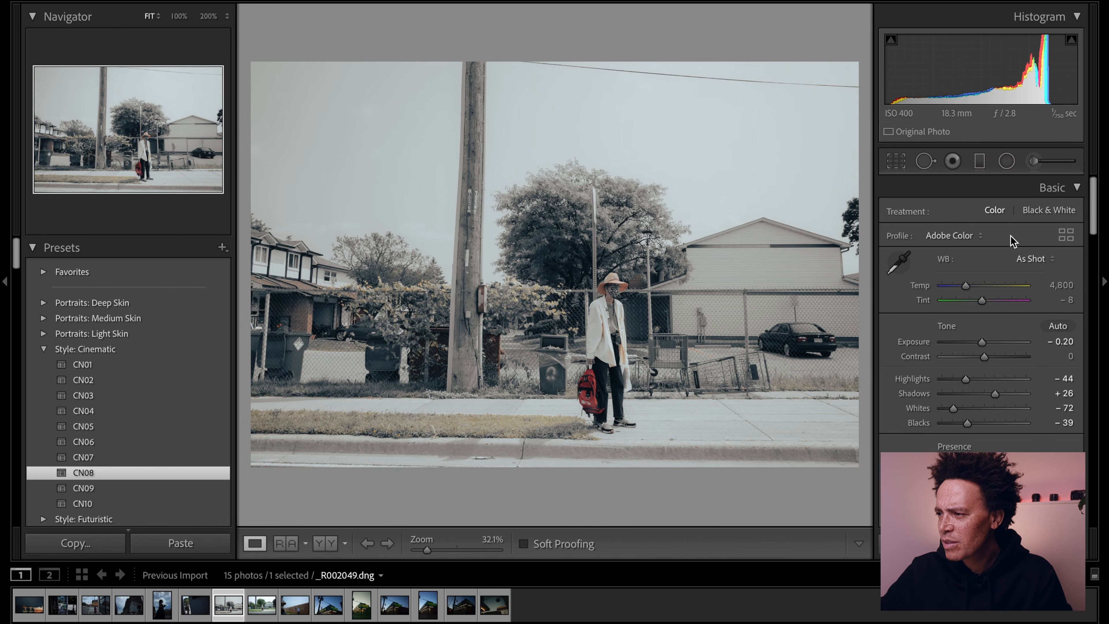
- Recrop the roadside photo to the 16 x 9 aspect ratio and reposition the image so the frame trims mostly sky above the man
click(899, 161)
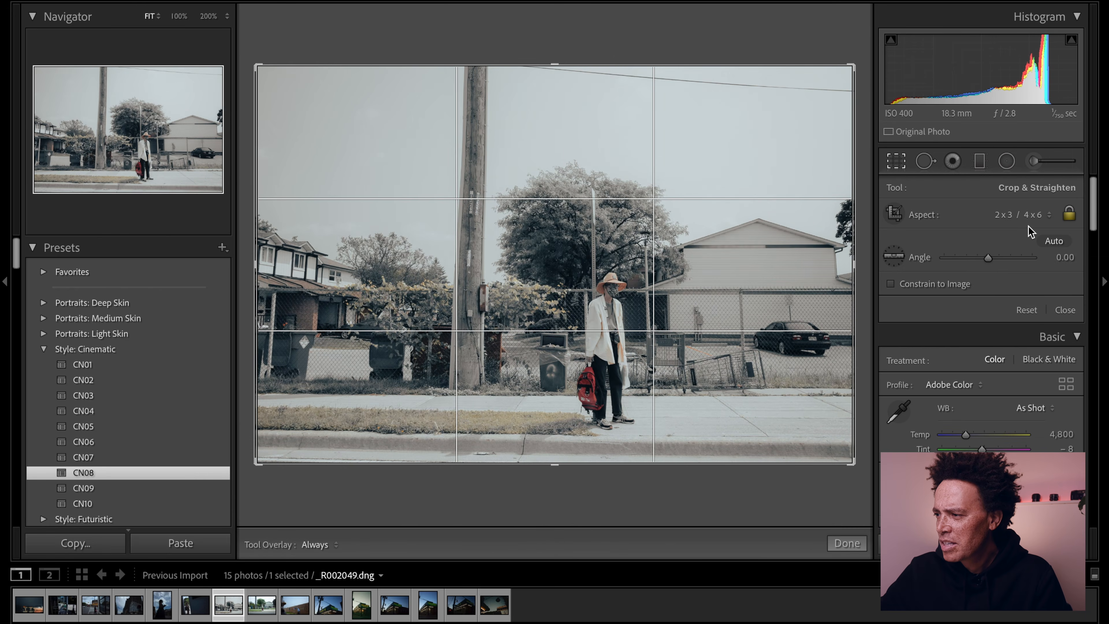
click(1031, 214)
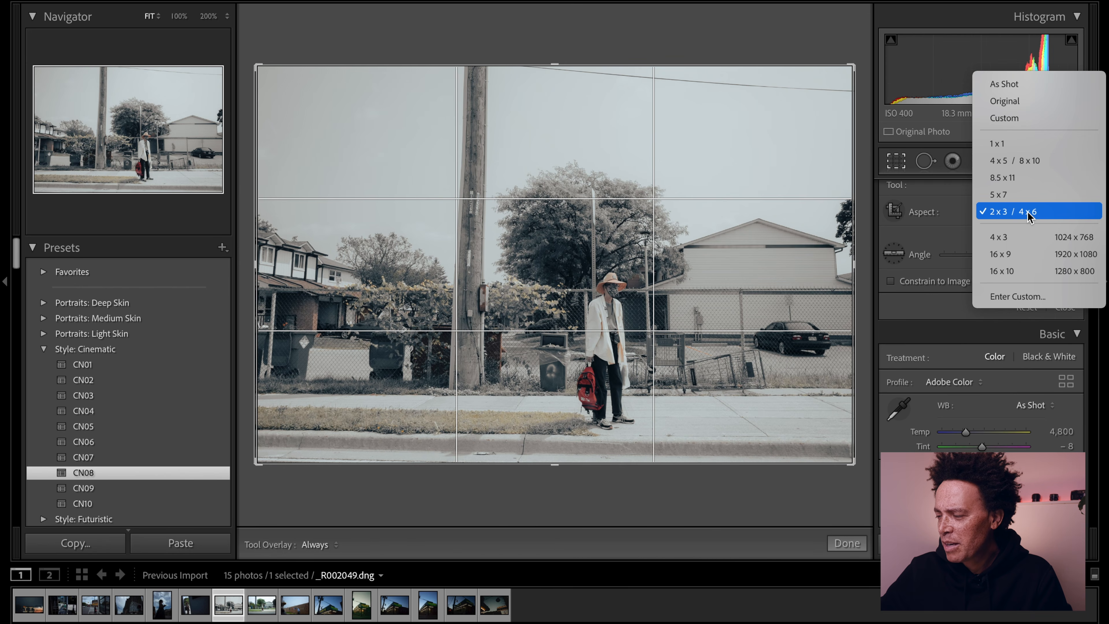
click(1027, 261)
drag(773, 324, 769, 356)
drag(772, 305, 728, 222)
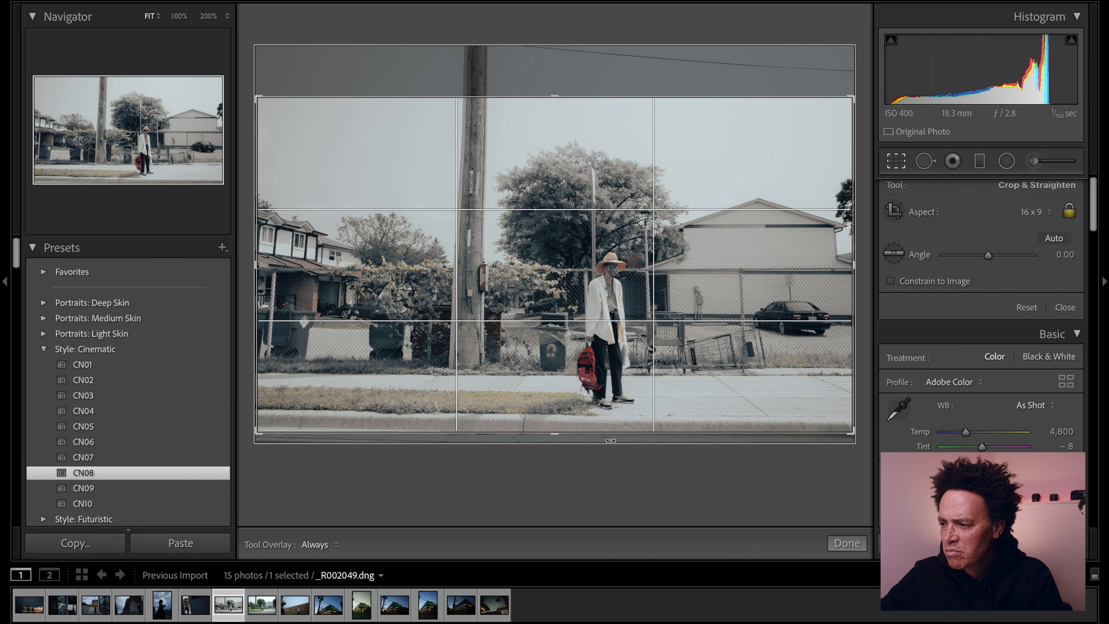
key(Return)
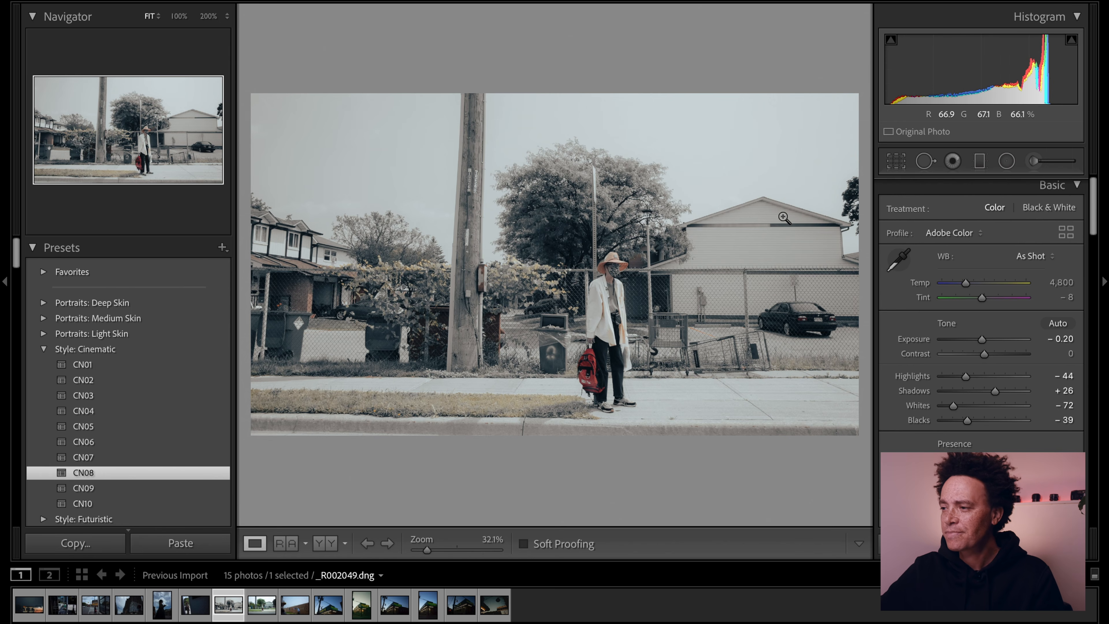
- Reopen the roadside photo's crop and bring up its aspect ratio choices
click(896, 164)
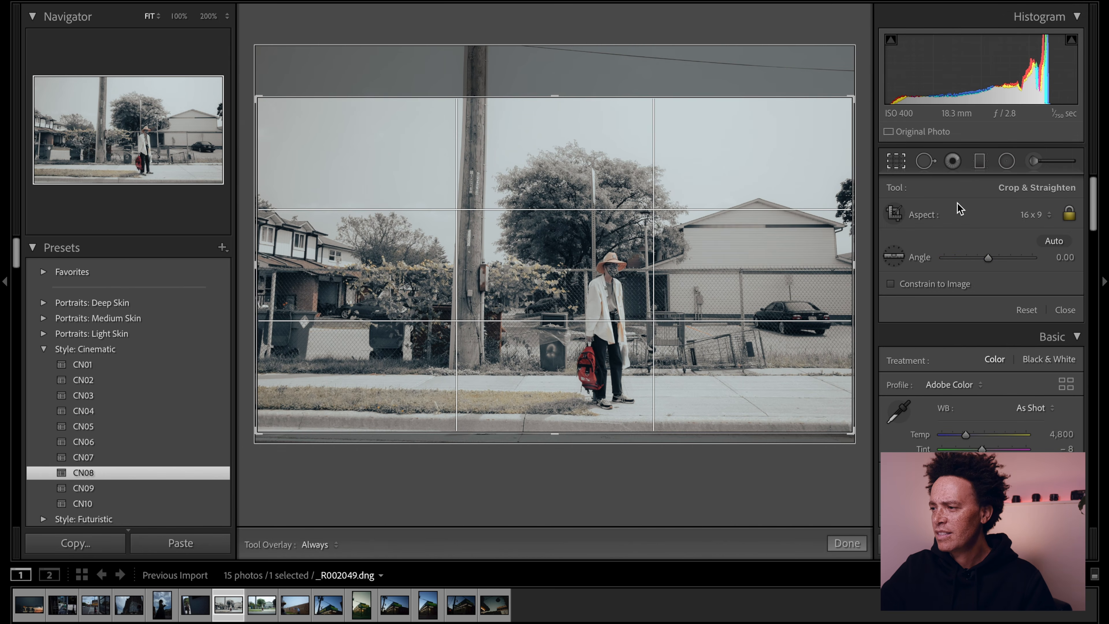
click(1033, 215)
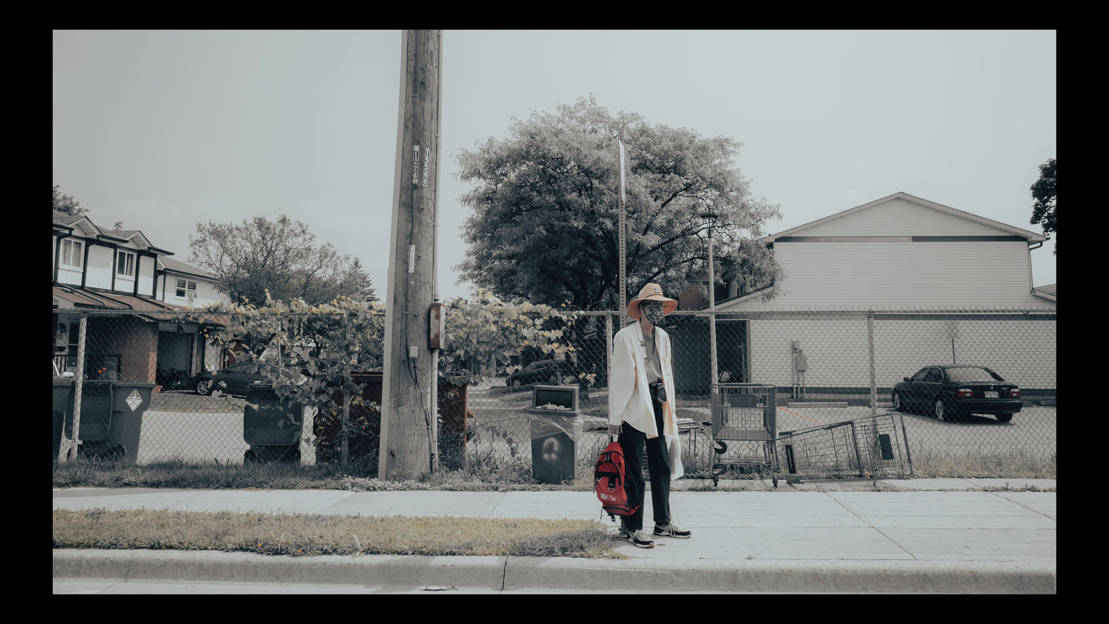